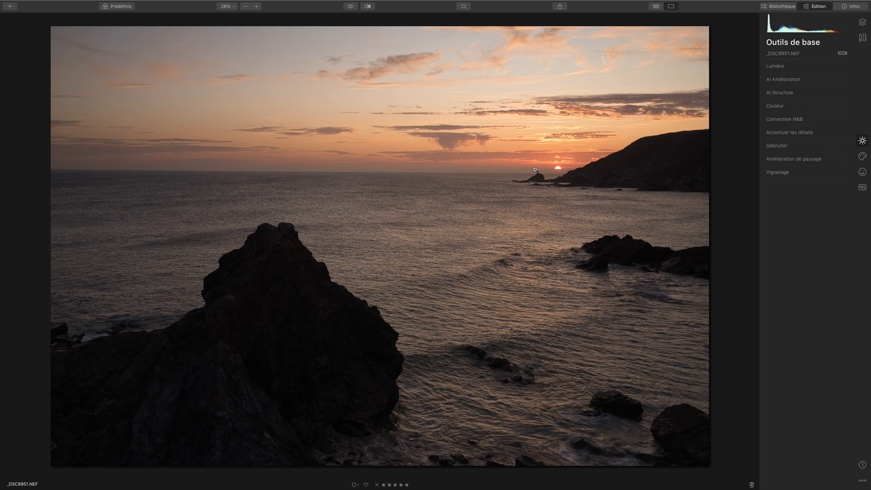
Step: Open the lens and geometry corrections and straighten the horizon by rotating the crop to about -0.53°
{"action": "left_click", "coordinate": [862, 38]}
{"action": "left_click", "coordinate": [805, 101]}
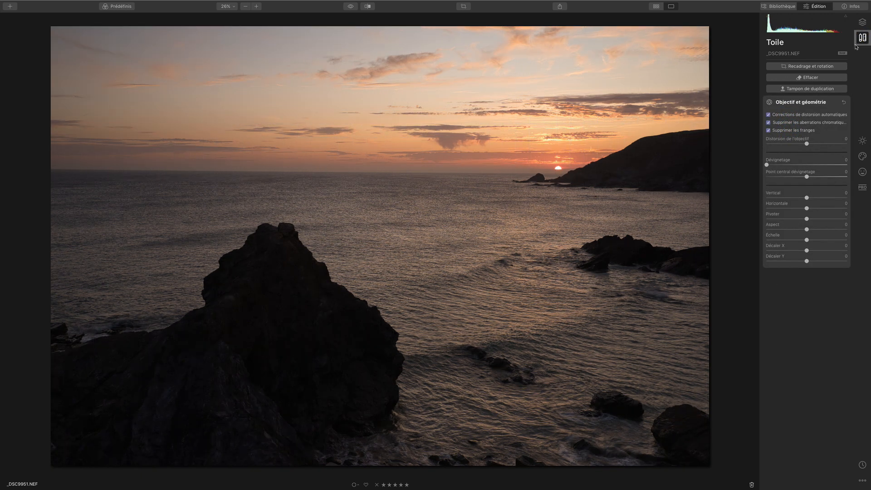
{"action": "key", "text": "c"}
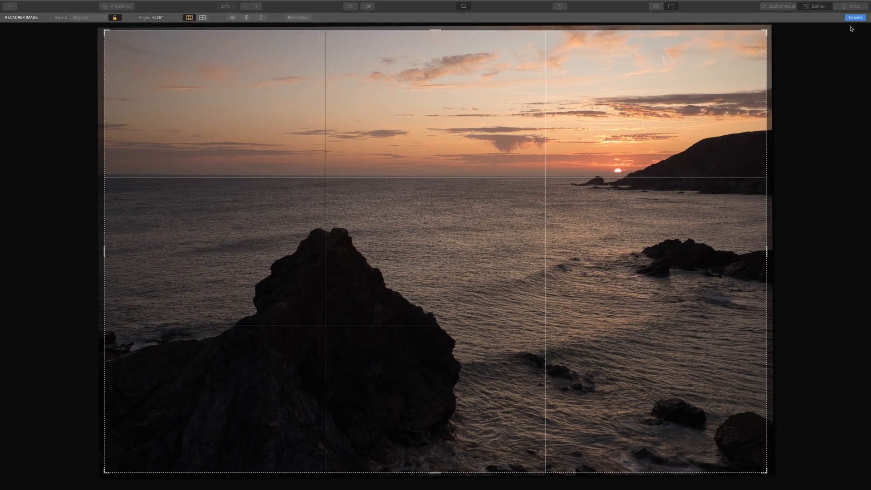
{"action": "left_click_drag", "start_coordinate": [776, 251], "coordinate": [777, 252]}
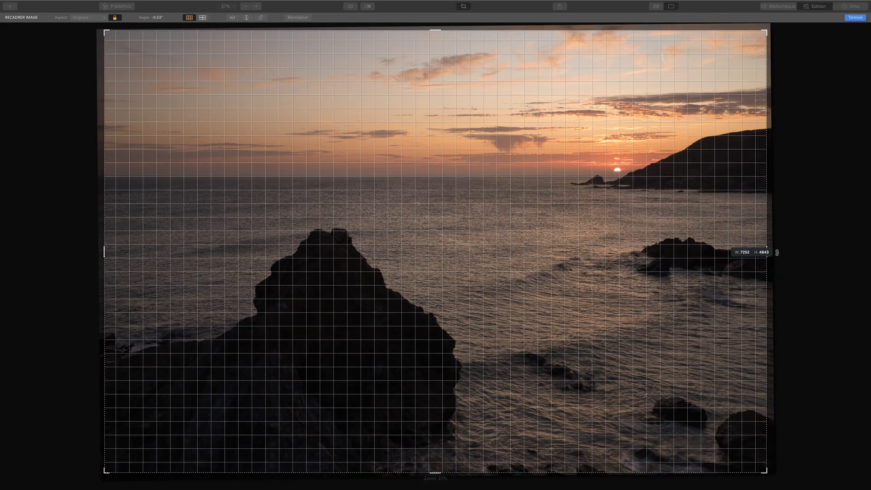
{"action": "key", "text": "Return"}
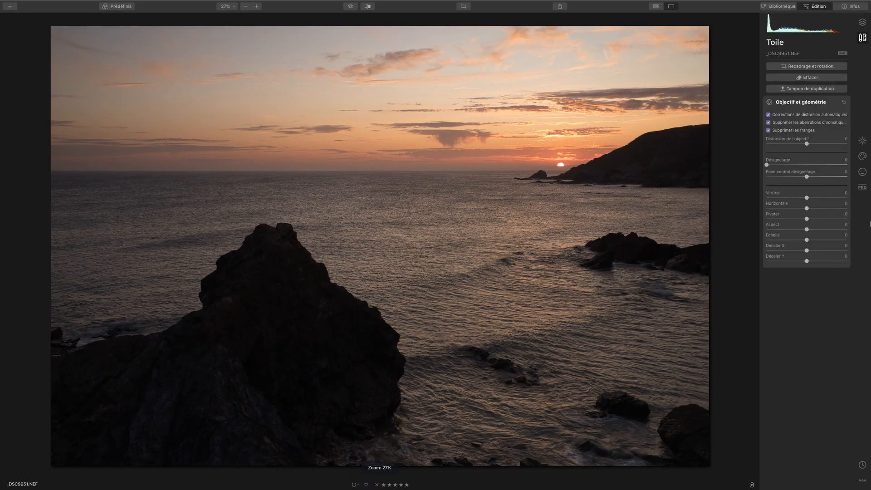
Step: Raise the tone curve's black point to full white, sample a custom white balance just below the sun, and restore the curve
{"action": "left_click", "coordinate": [862, 141]}
{"action": "left_click", "coordinate": [776, 66]}
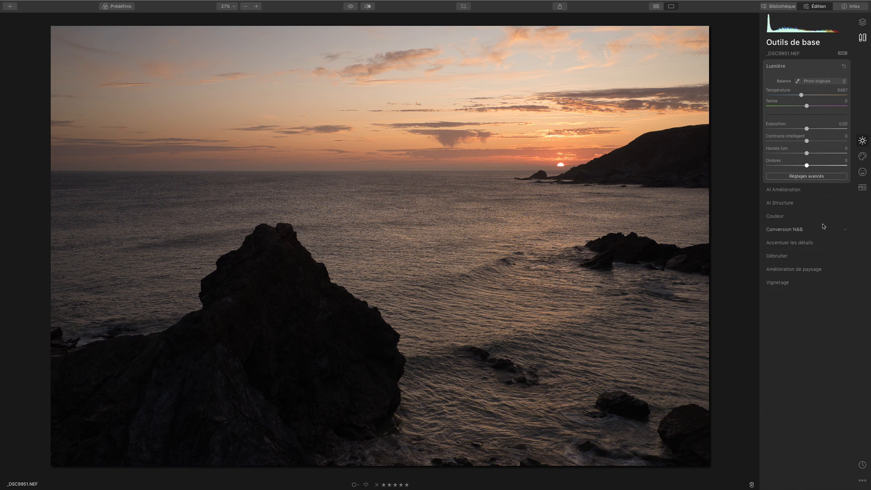
{"action": "left_click", "coordinate": [812, 176]}
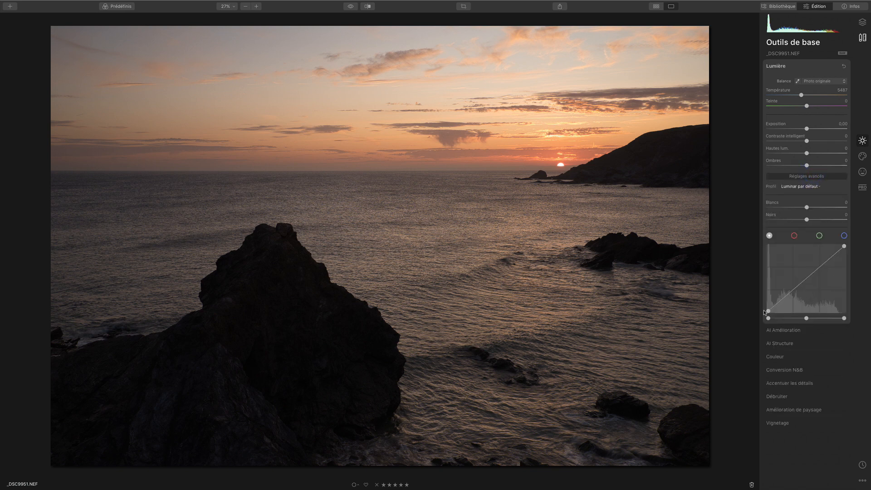
{"action": "left_click_drag", "start_coordinate": [768, 311], "coordinate": [747, 234]}
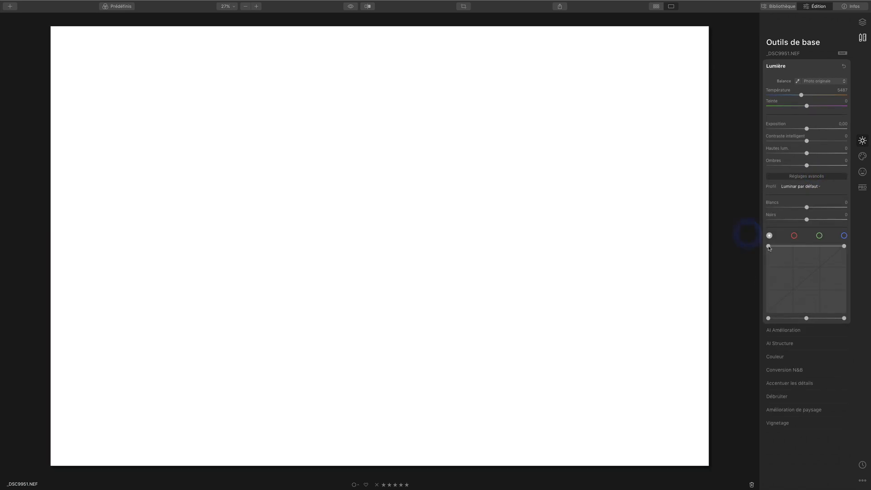
{"action": "left_click", "coordinate": [797, 81]}
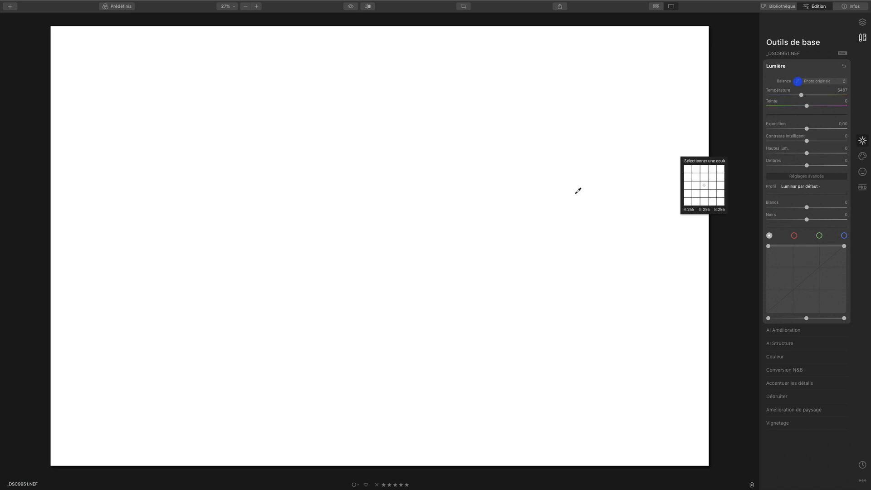
{"action": "left_click", "coordinate": [564, 189]}
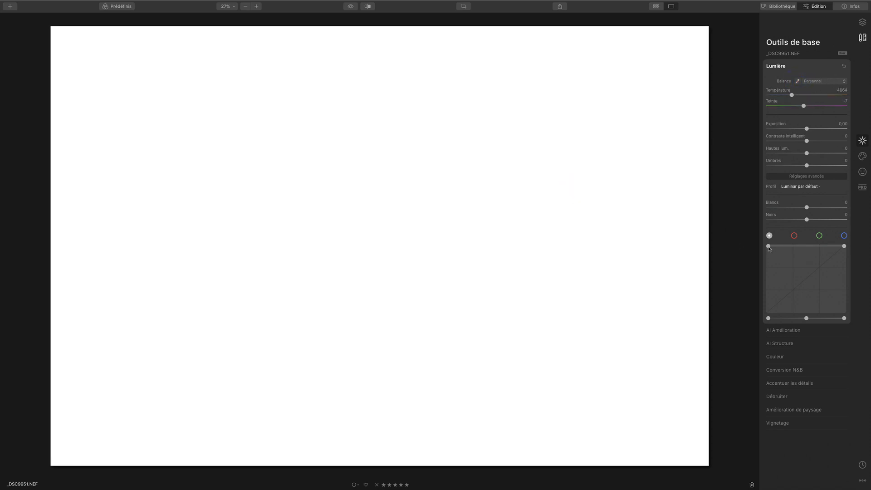
{"action": "left_click_drag", "start_coordinate": [768, 248], "coordinate": [748, 355]}
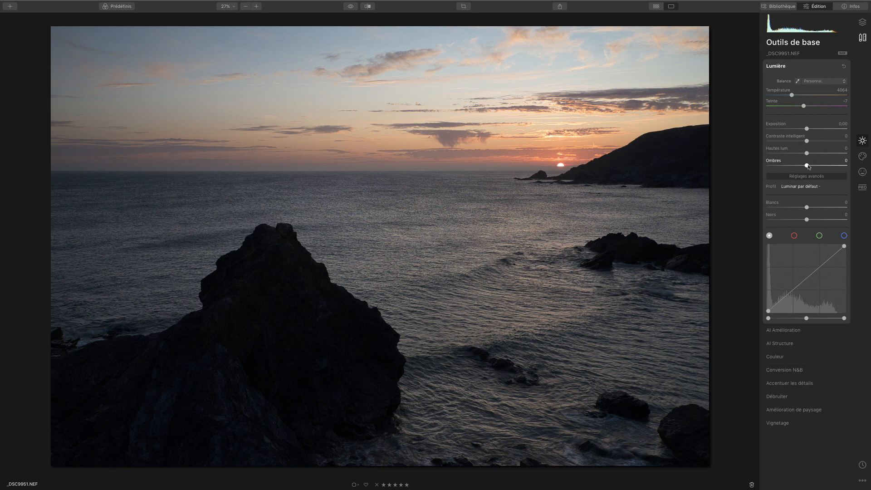
Step: Set shadows to about 46, highlights to -37 and whites to 24, and raise AI Accent to 21
{"action": "left_click_drag", "start_coordinate": [807, 166], "coordinate": [791, 154]}
{"action": "left_click_drag", "start_coordinate": [806, 208], "coordinate": [816, 207]}
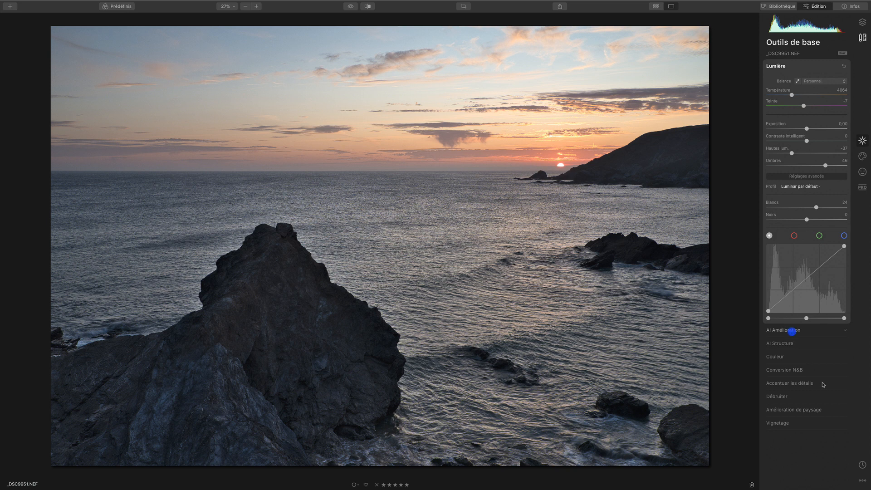
{"action": "left_click", "coordinate": [789, 330]}
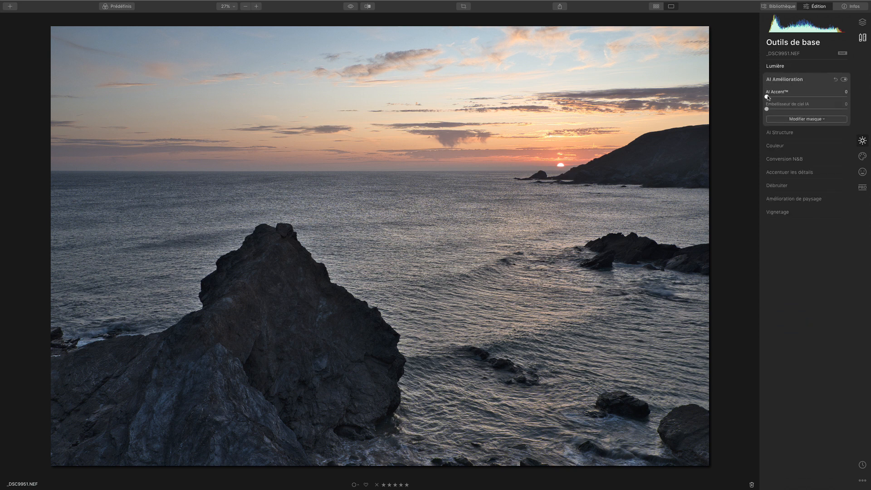
{"action": "left_click_drag", "start_coordinate": [766, 96], "coordinate": [783, 97]}
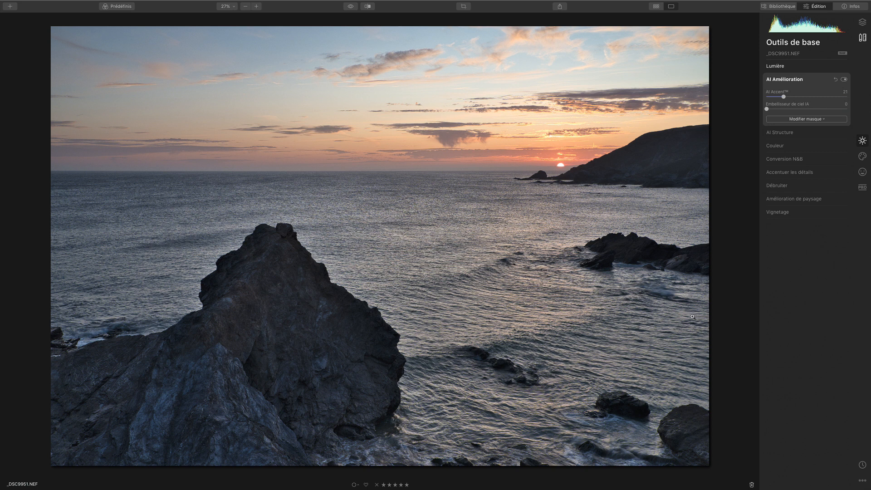
Step: Open the photo in the Topaz DeNoise AI plugin
{"action": "mouse_move", "coordinate": [137, 2]}
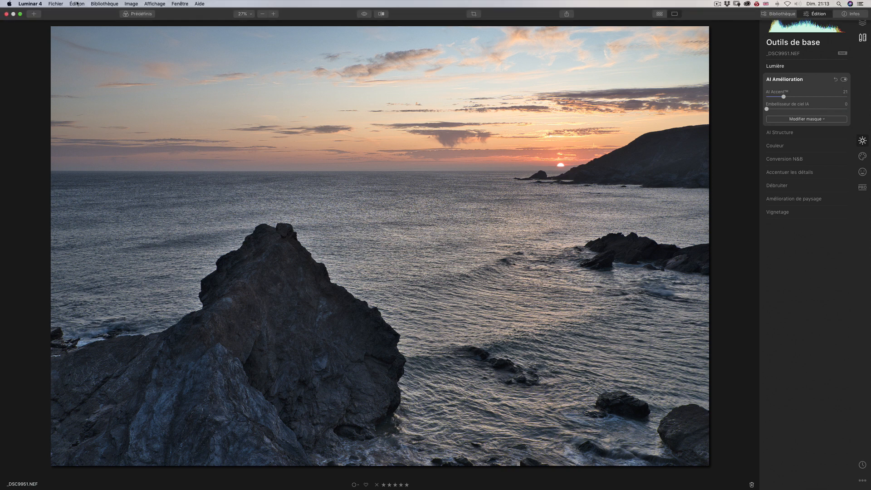
{"action": "left_click", "coordinate": [73, 5]}
{"action": "mouse_move", "coordinate": [86, 76]}
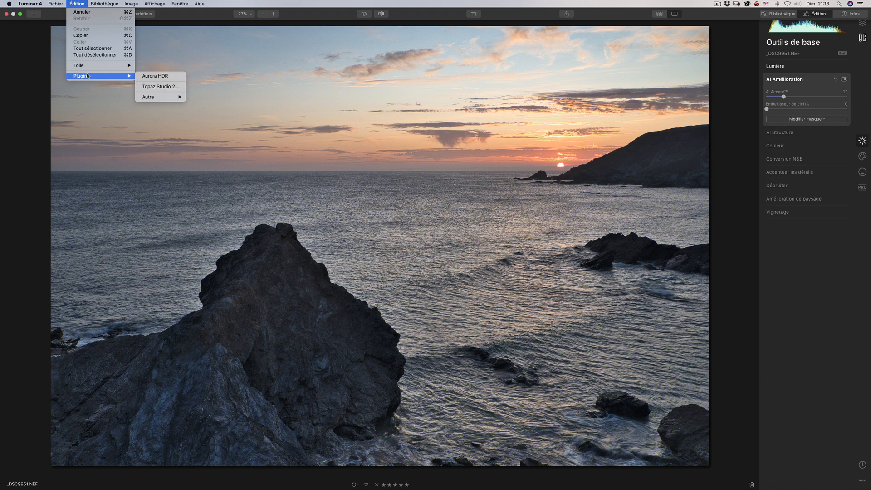
{"action": "mouse_move", "coordinate": [156, 96]}
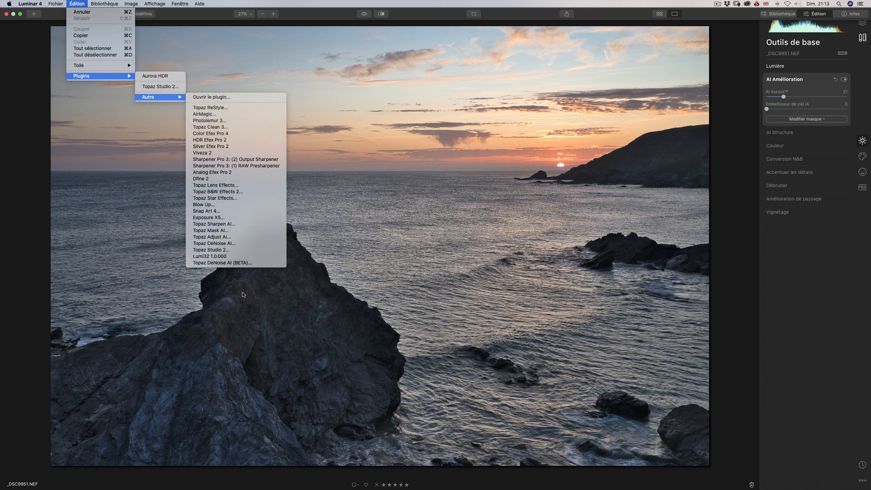
{"action": "left_click", "coordinate": [238, 244]}
Step: Search the computer for "topaz" plugin files to load, cancel the choice, and review the list of installed plugins
{"action": "left_click", "coordinate": [77, 4]}
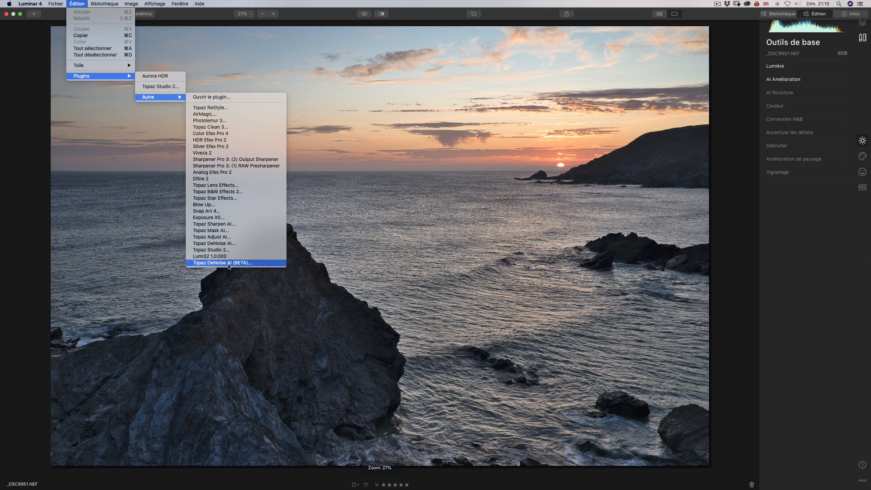
{"action": "left_click", "coordinate": [222, 97]}
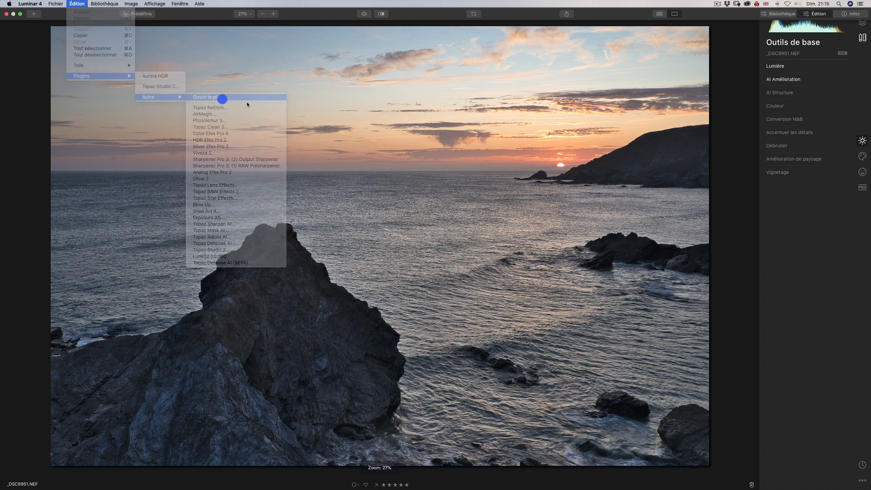
{"action": "left_click", "coordinate": [524, 91]}
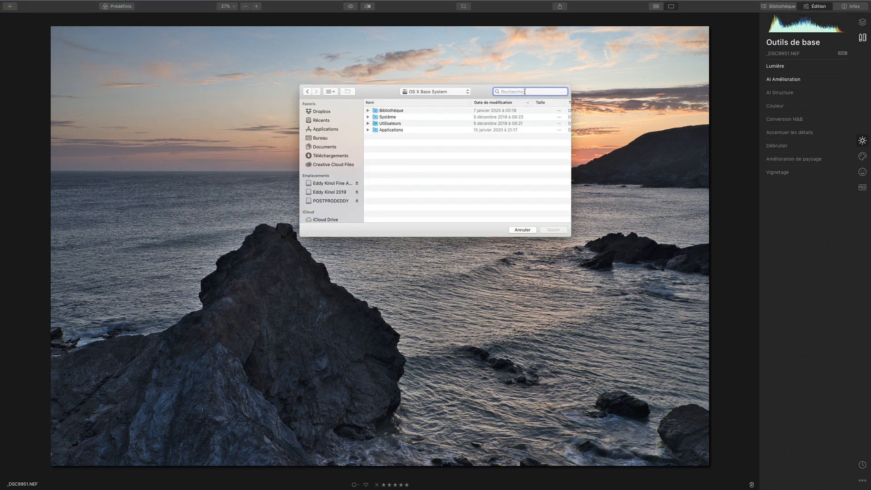
{"action": "type", "text": "plug"}
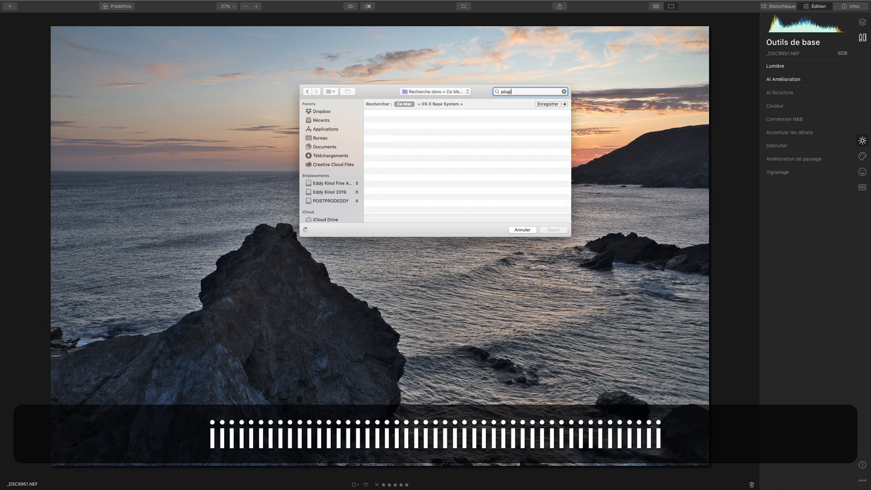
{"action": "key", "text": "BackSpace"}
{"action": "key", "text": "BackSpace"}
{"action": "key", "text": "BackSpace"}
{"action": "key", "text": "BackSpace"}
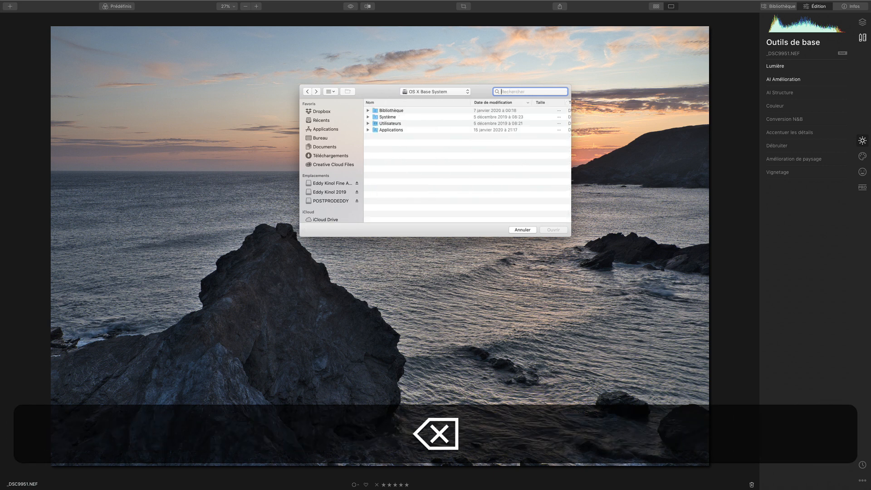
{"action": "type", "text": "topaz"}
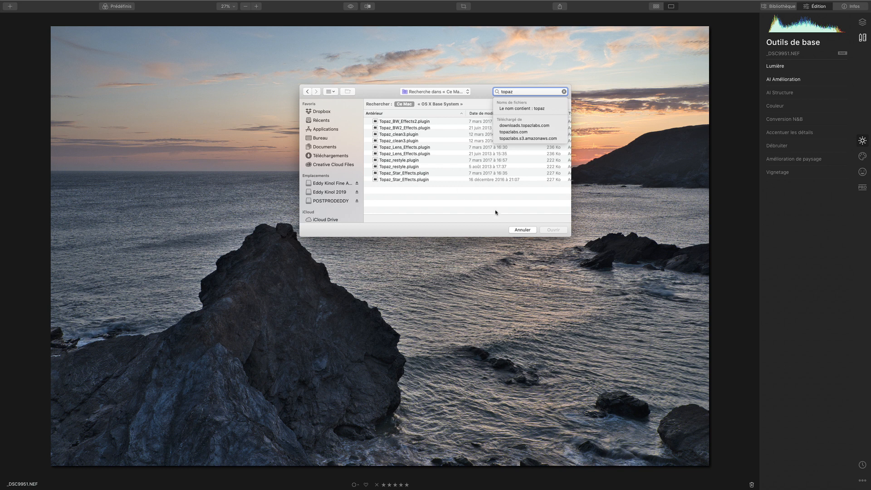
{"action": "left_click", "coordinate": [523, 230]}
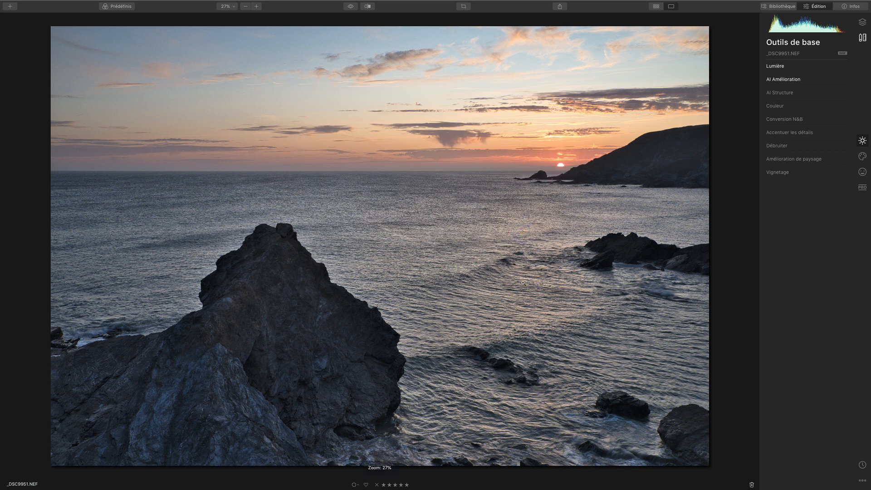
{"action": "mouse_move", "coordinate": [106, 3]}
{"action": "left_click", "coordinate": [76, 3]}
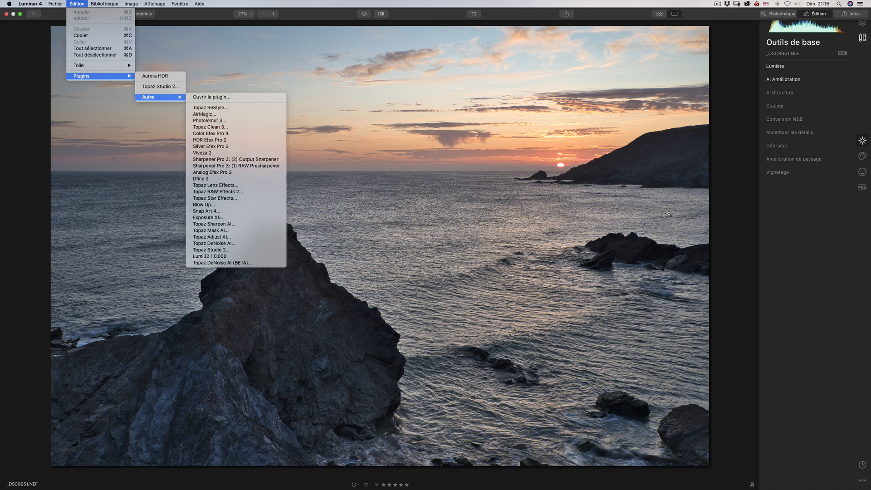
{"action": "left_click", "coordinate": [733, 195]}
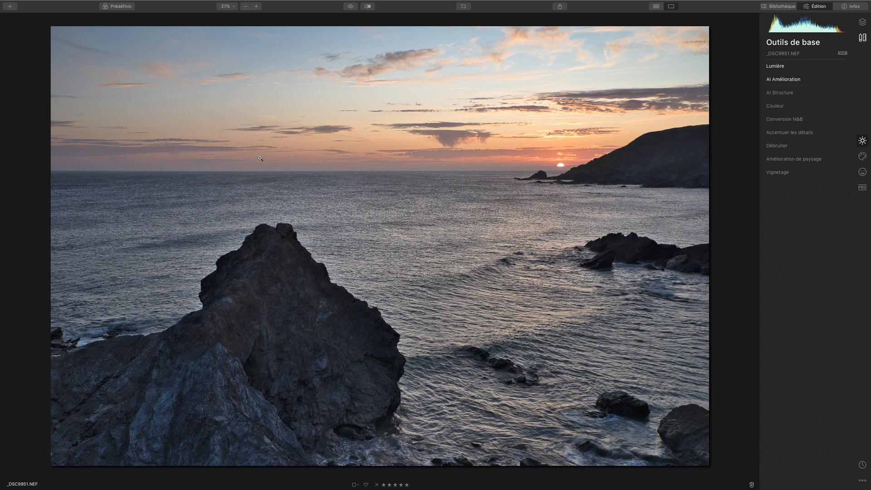
Step: Straighten the horizon further by rotating the crop, and open the photo in the Topaz Studio 2 plugin, dismissing its introduction
{"action": "key", "text": "c"}
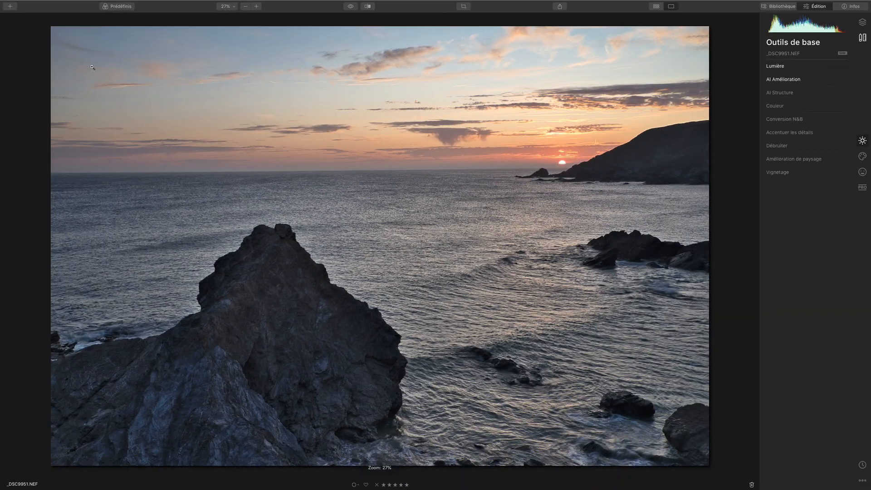
{"action": "left_click", "coordinate": [55, 4]}
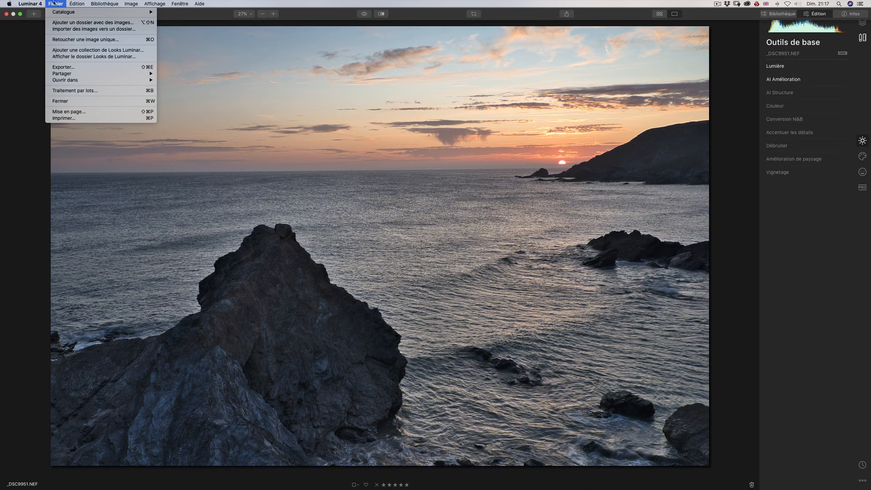
{"action": "mouse_move", "coordinate": [76, 3]}
{"action": "mouse_move", "coordinate": [127, 76]}
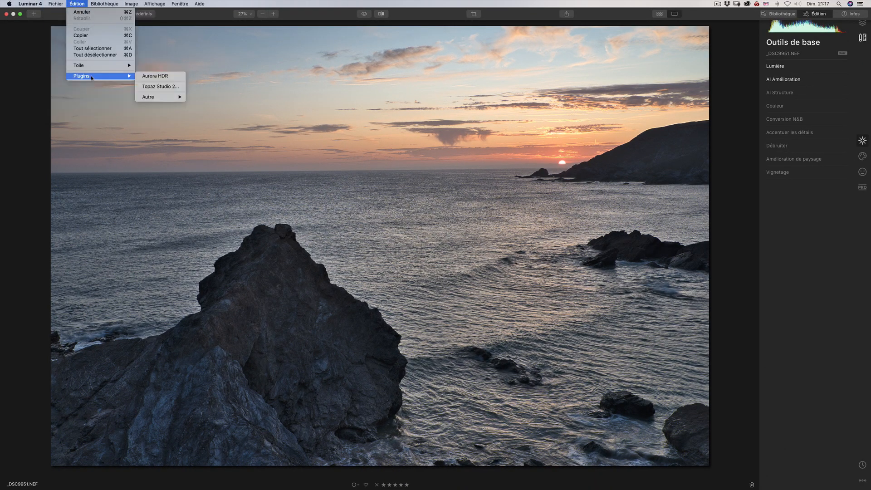
{"action": "left_click", "coordinate": [151, 86]}
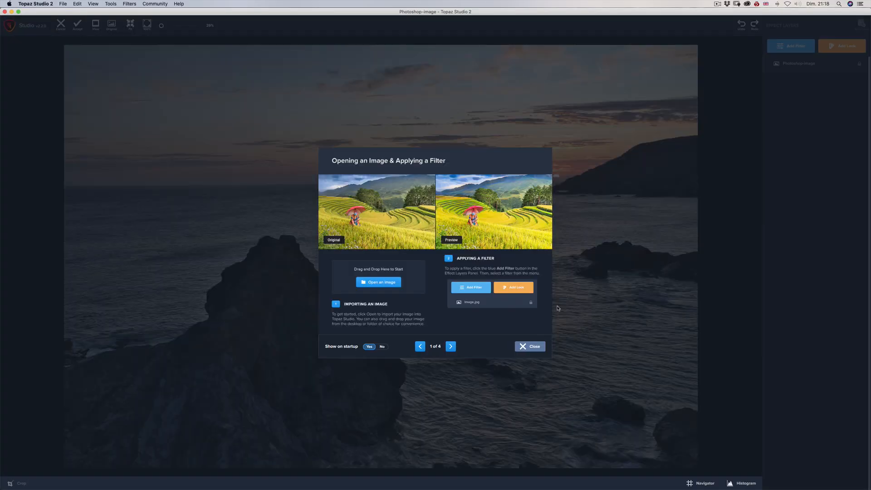
{"action": "left_click", "coordinate": [535, 346]}
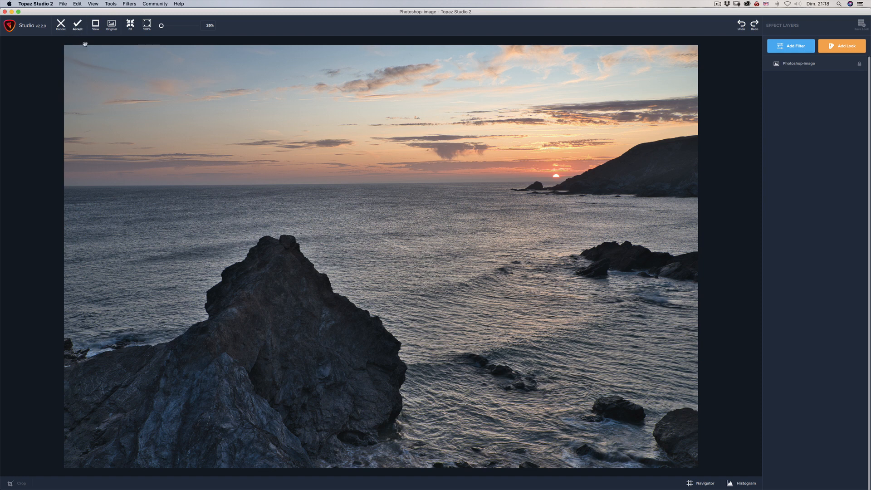
Step: Add a Focal Blur filter and fit its circular focus area as a flattened ellipse over the large foreground rock
{"action": "left_click", "coordinate": [799, 47]}
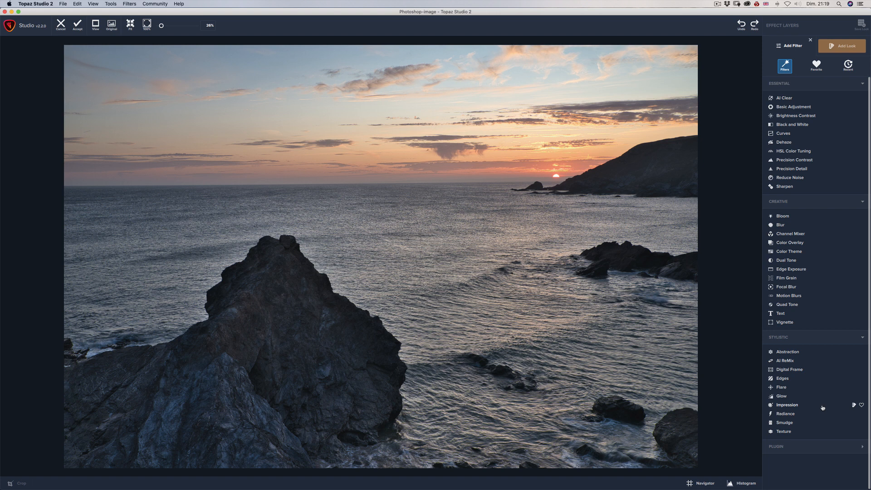
{"action": "left_click", "coordinate": [793, 288]}
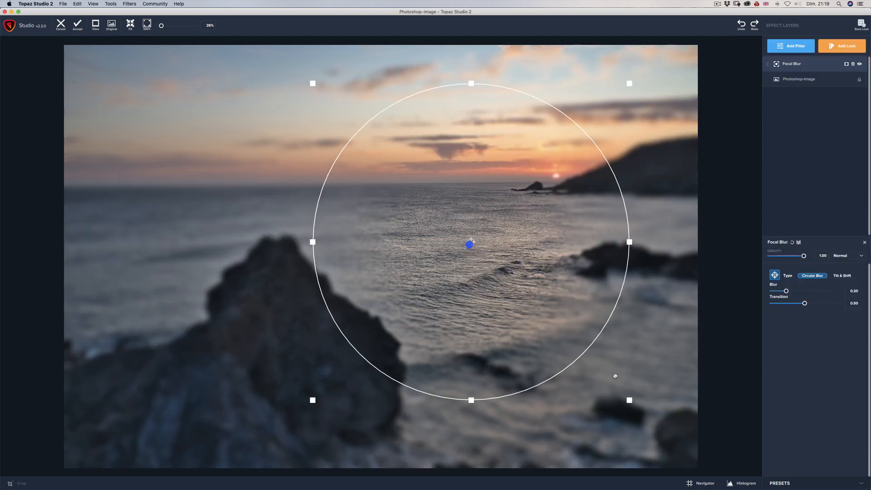
{"action": "left_click_drag", "start_coordinate": [629, 400], "coordinate": [591, 360]}
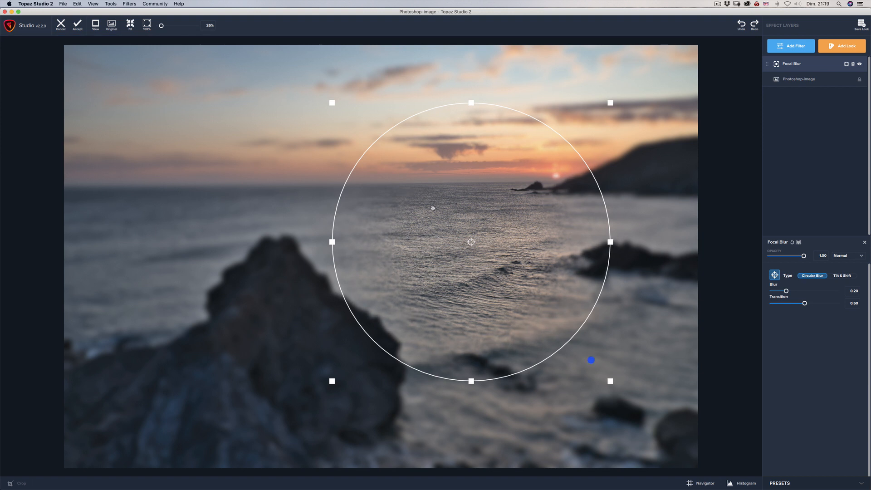
{"action": "left_click_drag", "start_coordinate": [471, 242], "coordinate": [310, 302]}
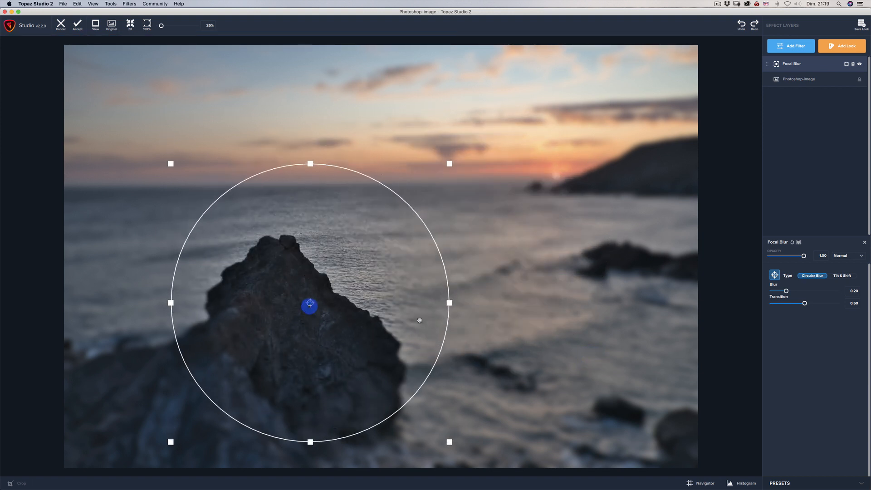
{"action": "left_click_drag", "start_coordinate": [437, 307], "coordinate": [425, 307]}
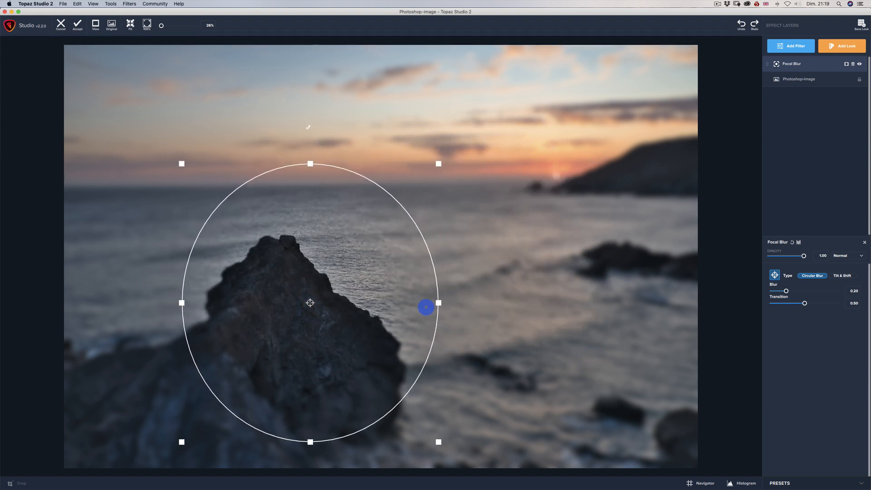
{"action": "left_click_drag", "start_coordinate": [309, 165], "coordinate": [307, 254]}
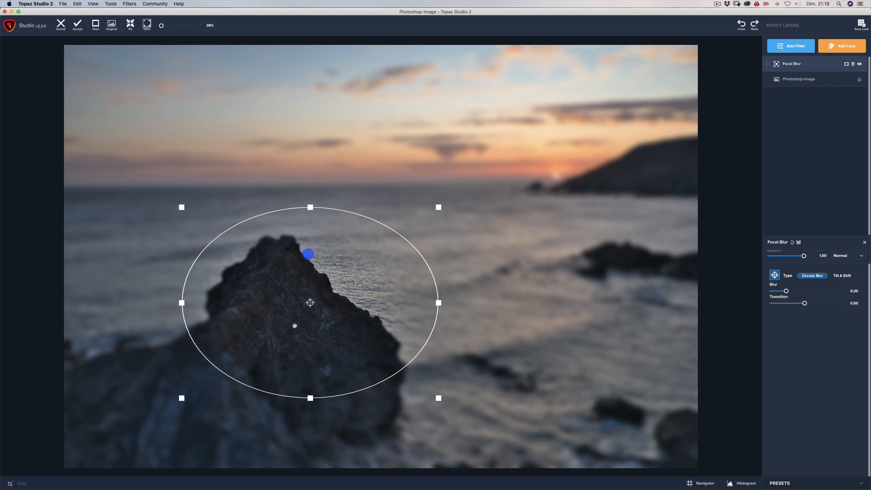
{"action": "left_click_drag", "start_coordinate": [309, 302], "coordinate": [301, 327]}
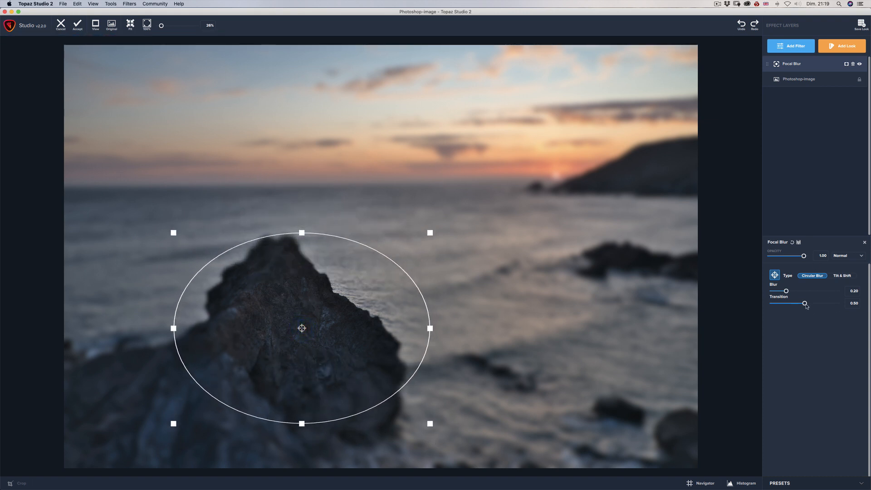
Step: Adjust the Focal Blur transition, set blur to 0.35, and switch to Tilt & Shift with the sharp band angled diagonally across the rock
{"action": "left_click_drag", "start_coordinate": [806, 306], "coordinate": [866, 301]}
{"action": "left_click_drag", "start_coordinate": [785, 292], "coordinate": [804, 303]}
{"action": "left_click", "coordinate": [844, 276]}
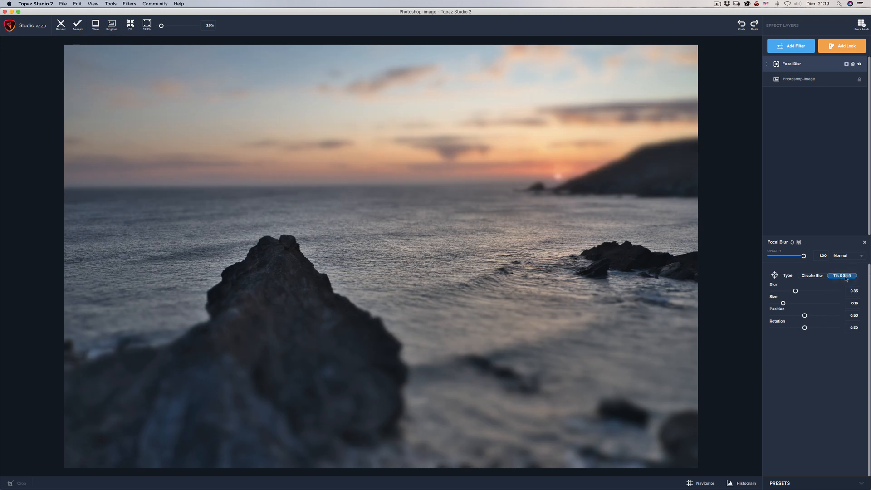
{"action": "mouse_move", "coordinate": [804, 316]}
{"action": "left_mouse_down"}
{"action": "mouse_move", "coordinate": [783, 315]}
{"action": "mouse_move", "coordinate": [807, 315]}
{"action": "mouse_move", "coordinate": [799, 315]}
{"action": "mouse_move", "coordinate": [824, 327]}
{"action": "mouse_move", "coordinate": [761, 327]}
{"action": "mouse_move", "coordinate": [797, 327]}
{"action": "left_mouse_up"}
{"action": "left_click", "coordinate": [864, 242]}
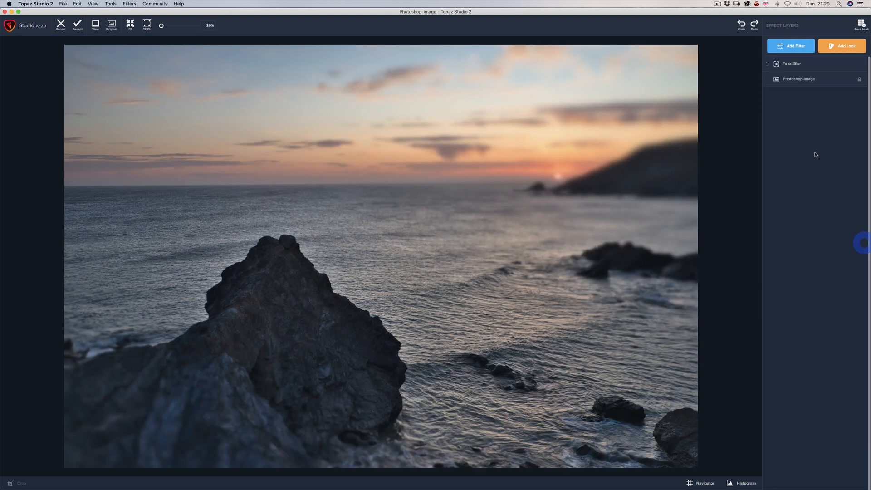
Step: Add a Motion Blurs filter and raise its zoom intensity for a strong radial streak effect
{"action": "left_click", "coordinate": [795, 45]}
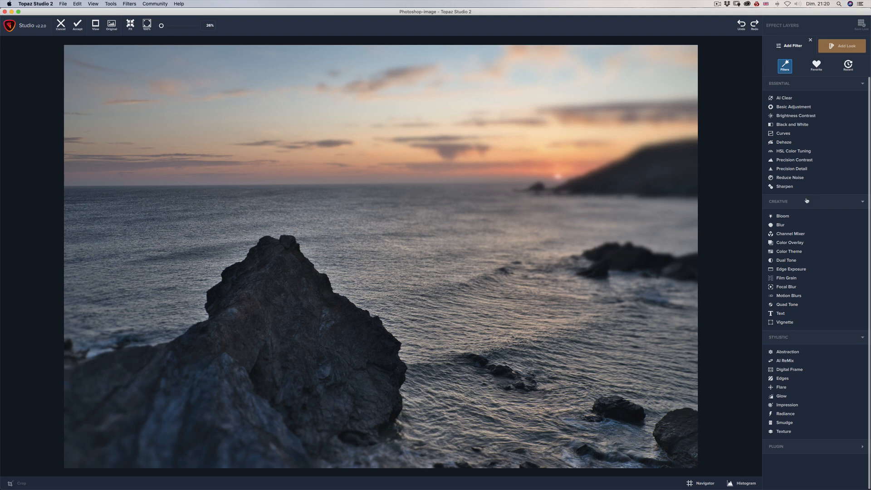
{"action": "left_click", "coordinate": [789, 295]}
{"action": "left_click_drag", "start_coordinate": [786, 292], "coordinate": [807, 292]}
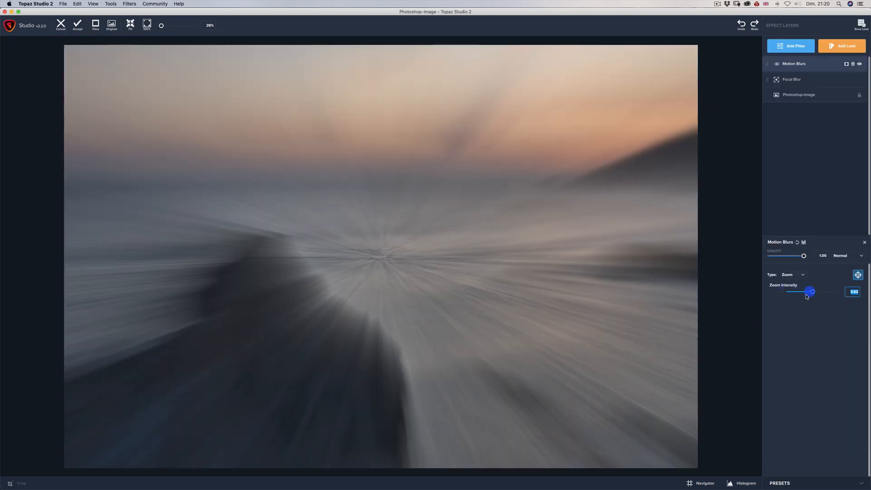
Step: Switch the blur type to Motion, try a reduced opacity, and return the opacity to full
{"action": "left_click", "coordinate": [802, 274]}
{"action": "left_click", "coordinate": [810, 286]}
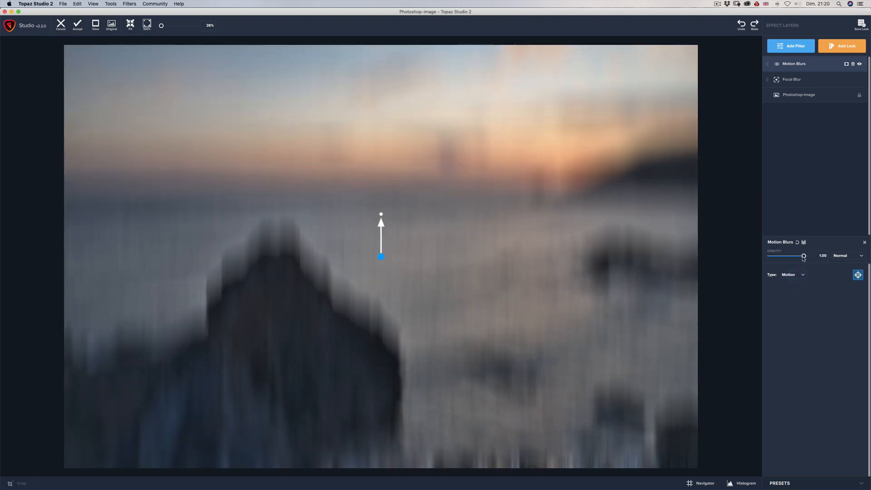
{"action": "left_click_drag", "start_coordinate": [803, 257], "coordinate": [784, 257]}
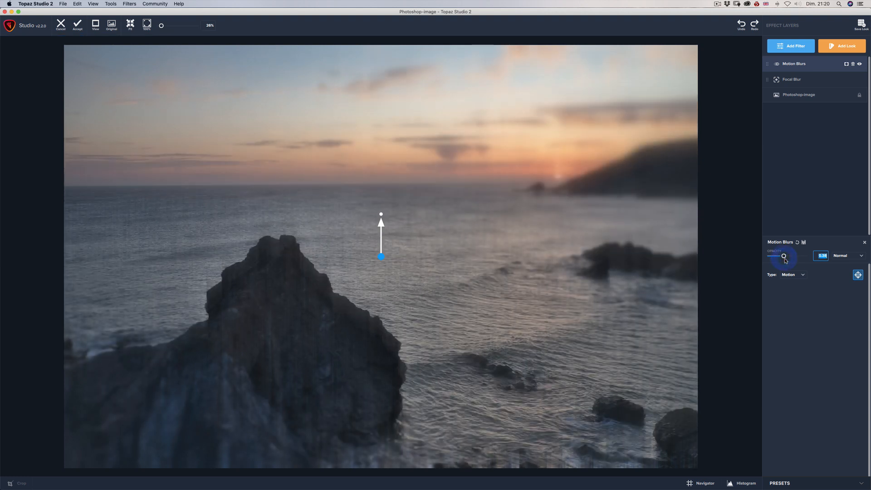
{"action": "left_click_drag", "start_coordinate": [783, 255], "coordinate": [803, 256]}
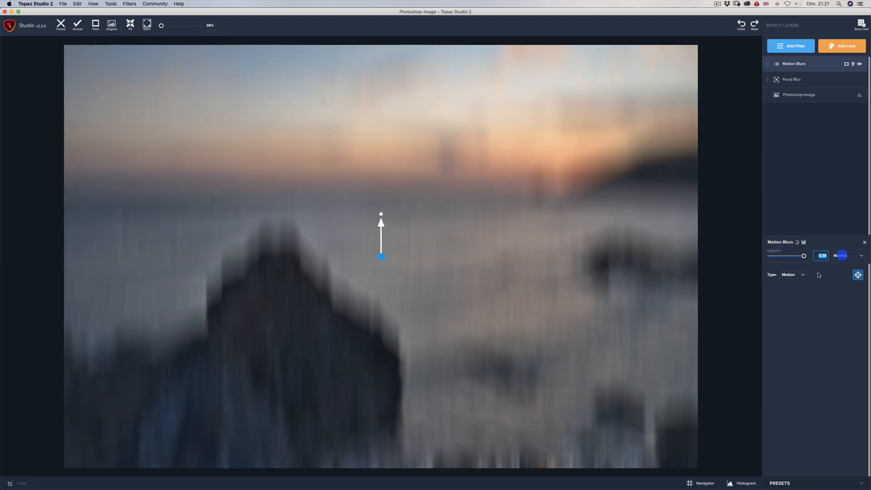
Step: Change the motion blur type to Swirl, widen its area into an ellipse, and set the swirl angle to 0.01
{"action": "left_click", "coordinate": [802, 275]}
{"action": "left_click", "coordinate": [814, 292]}
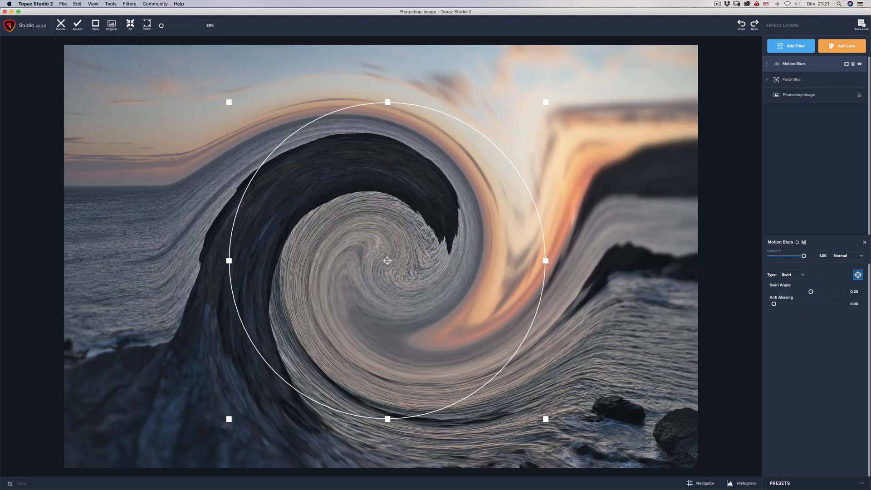
{"action": "left_click_drag", "start_coordinate": [545, 260], "coordinate": [659, 260]}
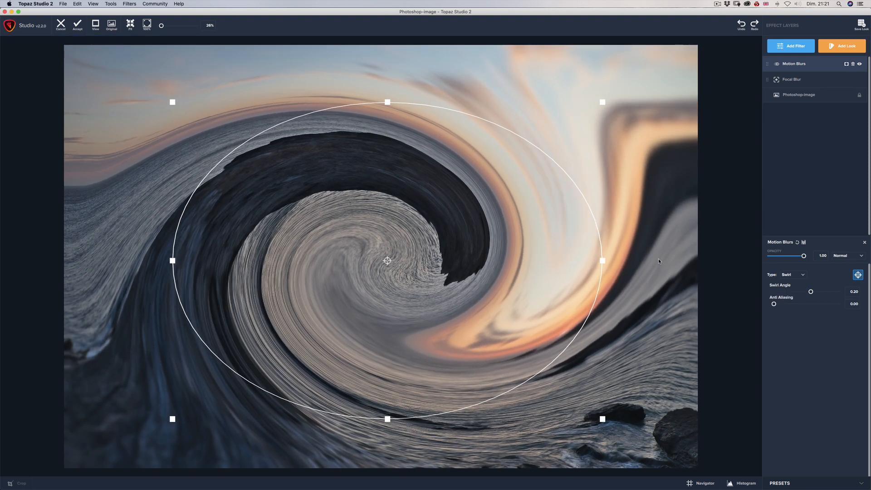
{"action": "mouse_move", "coordinate": [810, 292]}
{"action": "left_mouse_down"}
{"action": "mouse_move", "coordinate": [797, 293]}
{"action": "mouse_move", "coordinate": [805, 292]}
{"action": "left_mouse_up"}
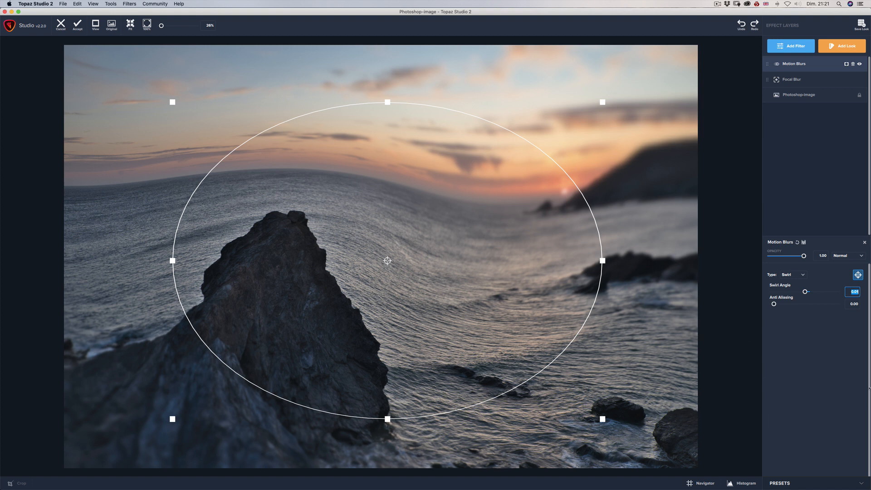
Step: Check the swirl without its overlay, move its area onto the water between the large rock and the distant rocks, and close the filter settings
{"action": "left_click", "coordinate": [858, 276]}
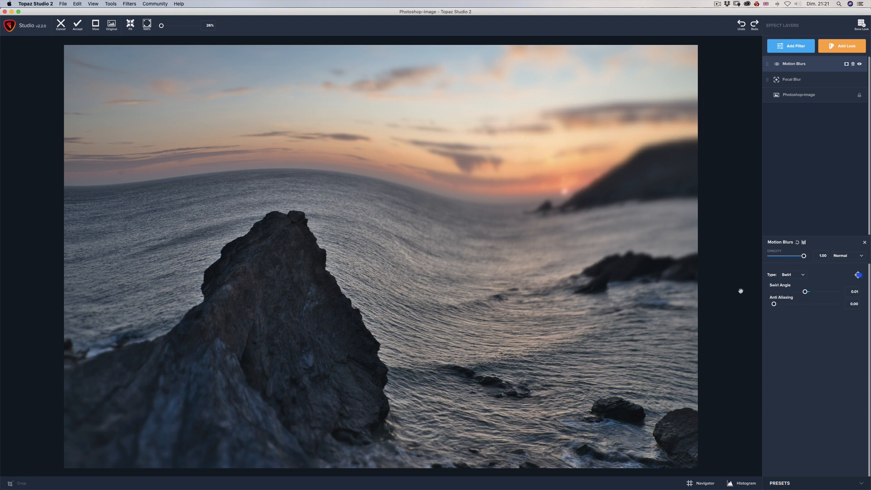
{"action": "left_click", "coordinate": [856, 275]}
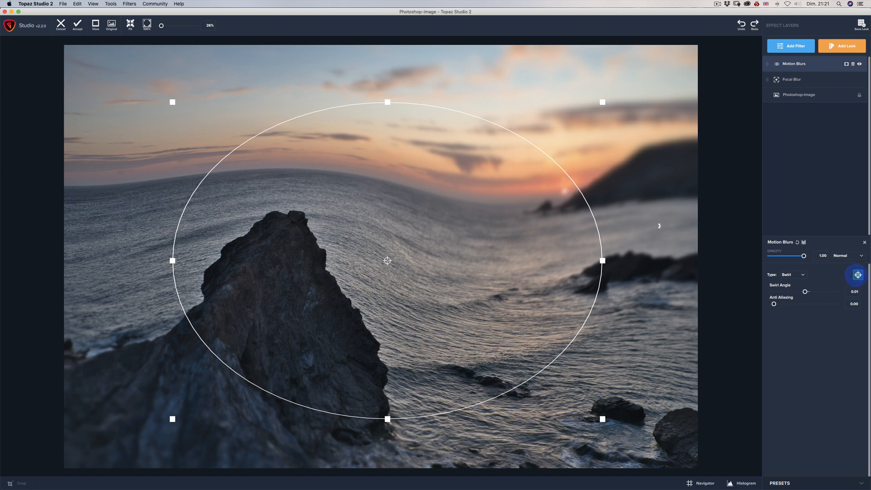
{"action": "left_click", "coordinate": [586, 234]}
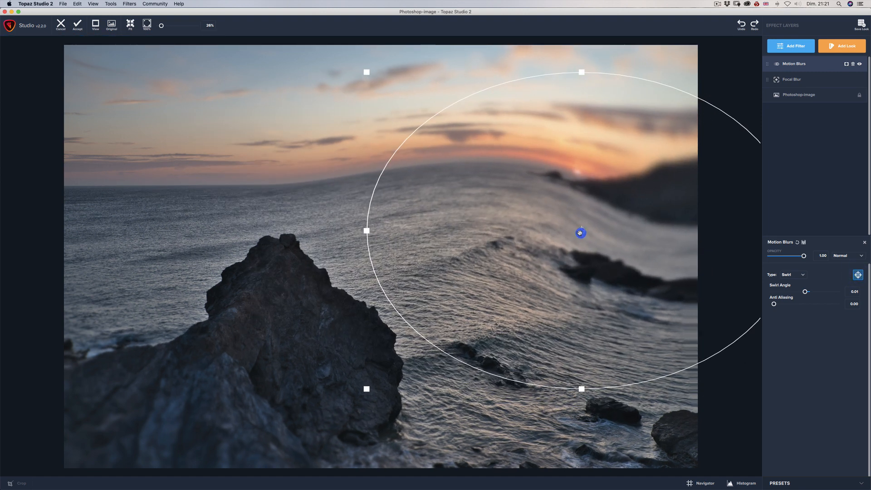
{"action": "left_click_drag", "start_coordinate": [586, 234], "coordinate": [527, 304]}
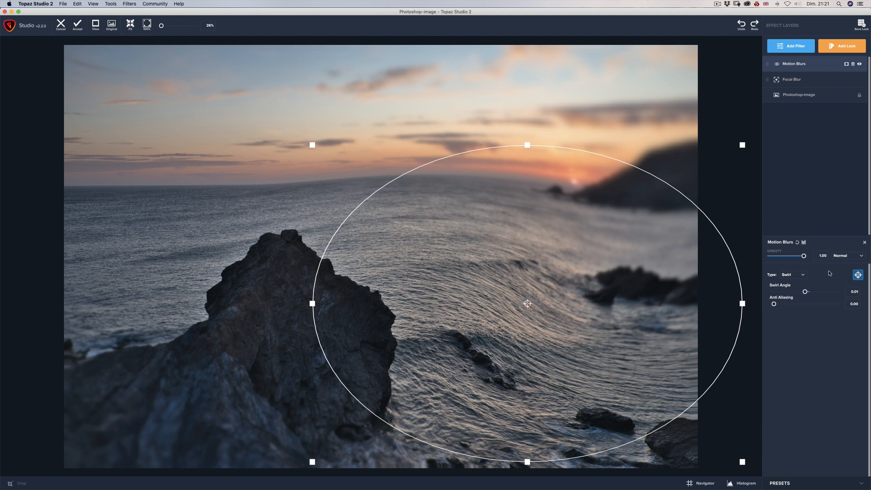
{"action": "left_click", "coordinate": [864, 243]}
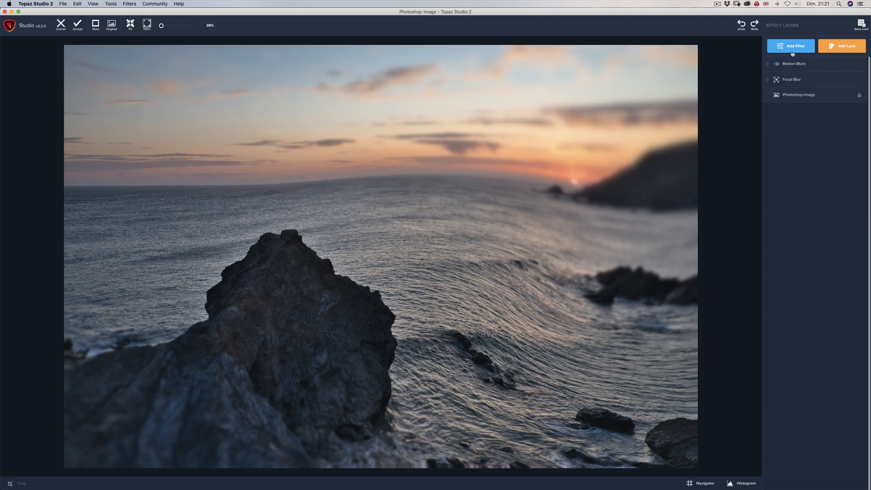
Step: Add a Bloom filter and delete the Motion Blurs and Focal Blur layers, leaving Bloom selected
{"action": "left_click", "coordinate": [791, 46]}
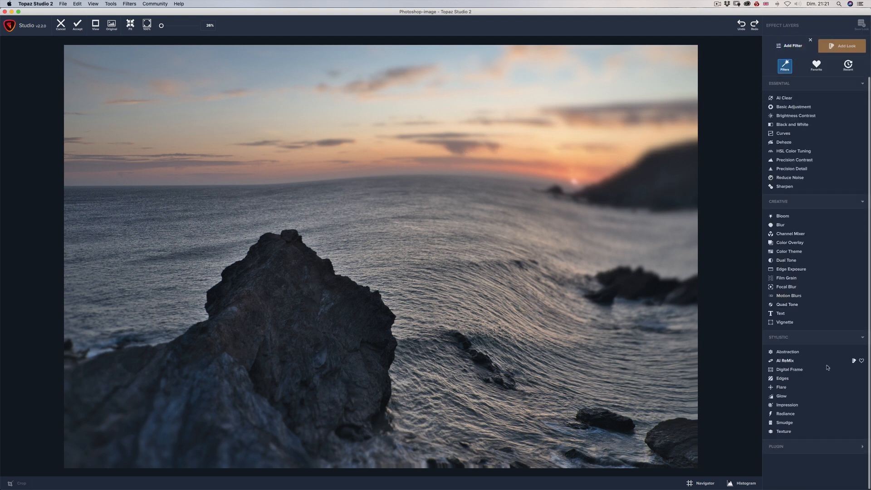
{"action": "left_click", "coordinate": [779, 217]}
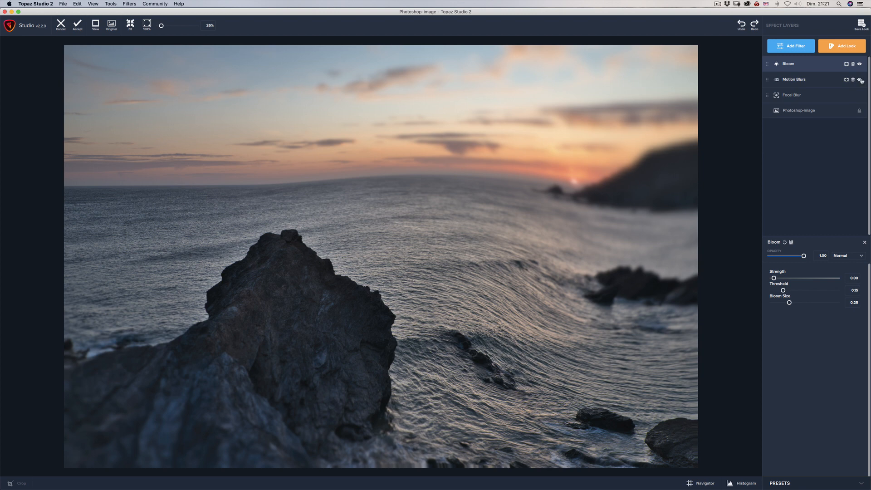
{"action": "left_click", "coordinate": [853, 80]}
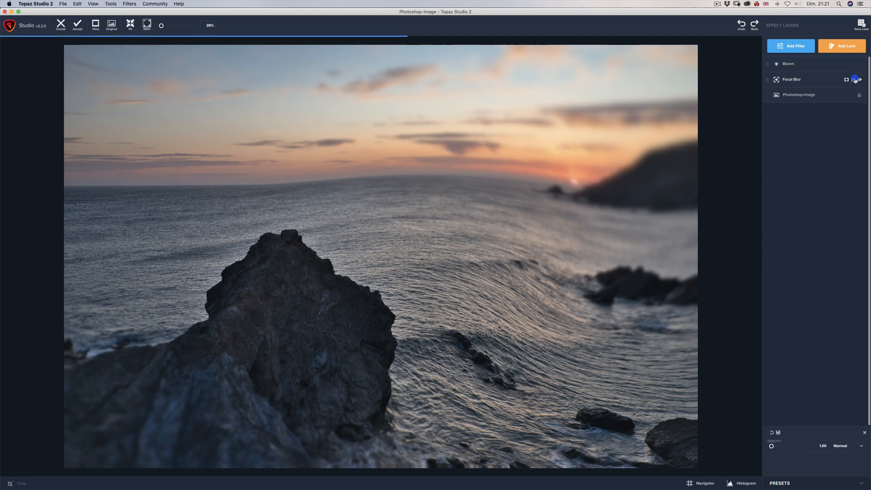
{"action": "left_click", "coordinate": [803, 66]}
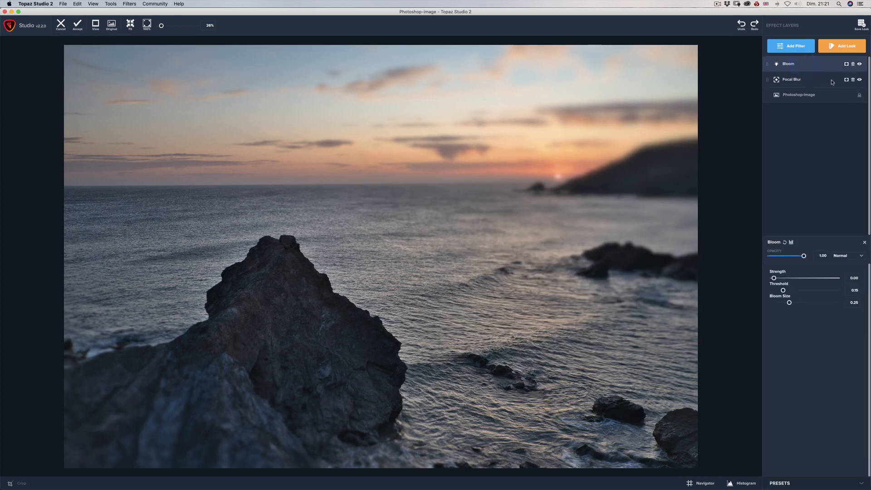
{"action": "left_click", "coordinate": [853, 80]}
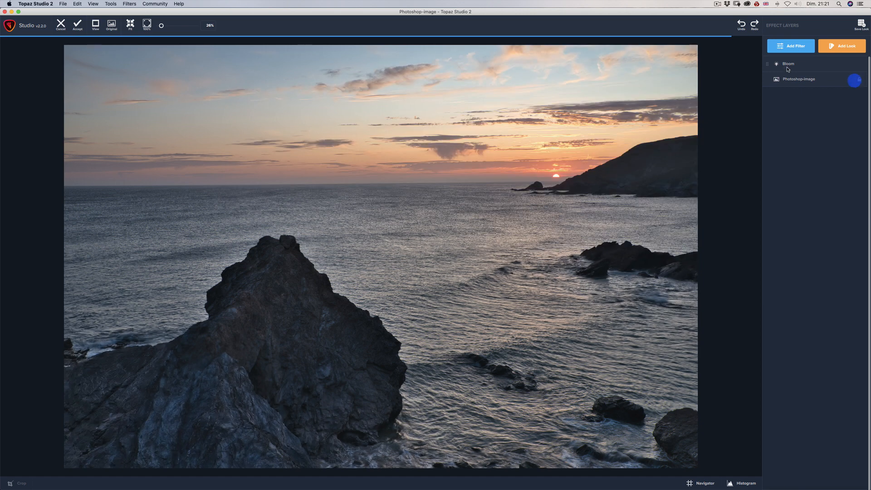
{"action": "left_click", "coordinate": [816, 66]}
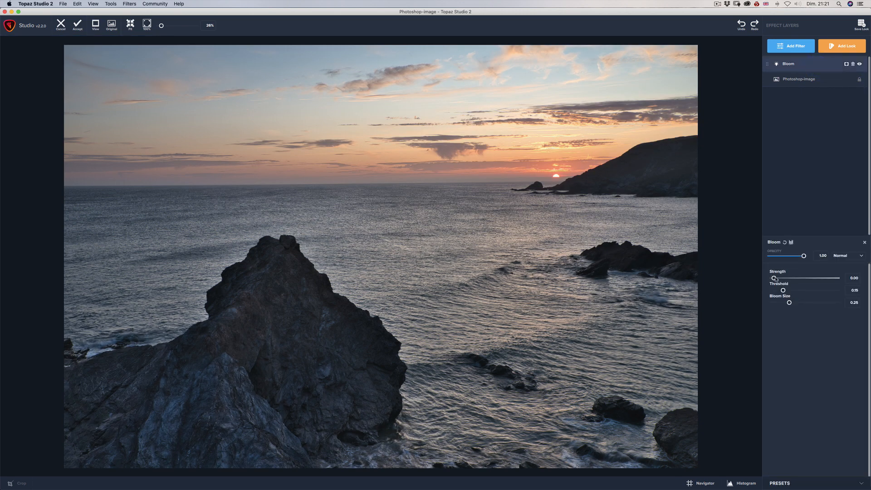
Step: Set Bloom strength to 0.85, bloom size to 0.66 and threshold to about 0.28, and compare the photo with the layer hidden and shown
{"action": "left_click_drag", "start_coordinate": [775, 277], "coordinate": [834, 280]}
{"action": "left_click_drag", "start_coordinate": [773, 278], "coordinate": [826, 279]}
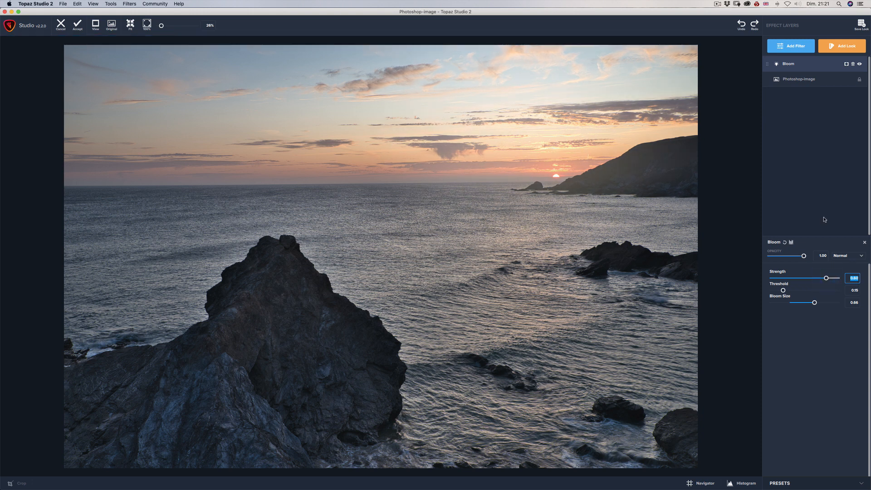
{"action": "mouse_move", "coordinate": [782, 291]}
{"action": "left_mouse_down"}
{"action": "mouse_move", "coordinate": [801, 290]}
{"action": "mouse_move", "coordinate": [792, 291]}
{"action": "left_mouse_up"}
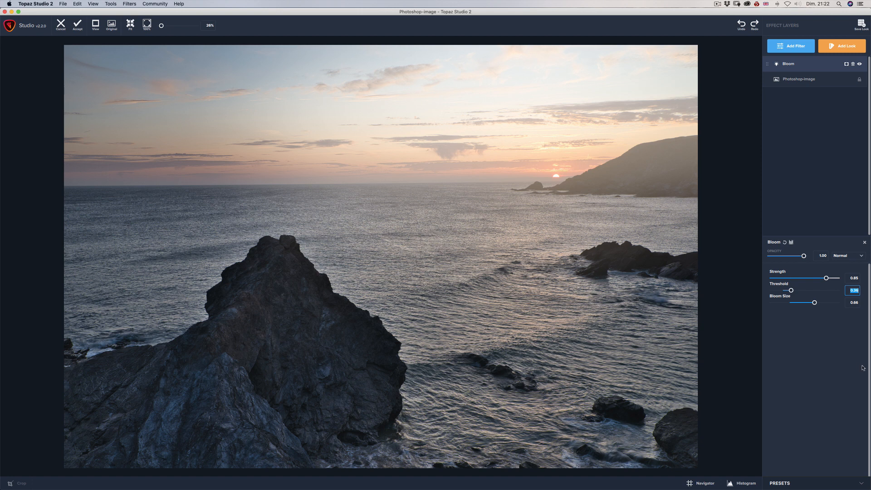
{"action": "left_click", "coordinate": [860, 64]}
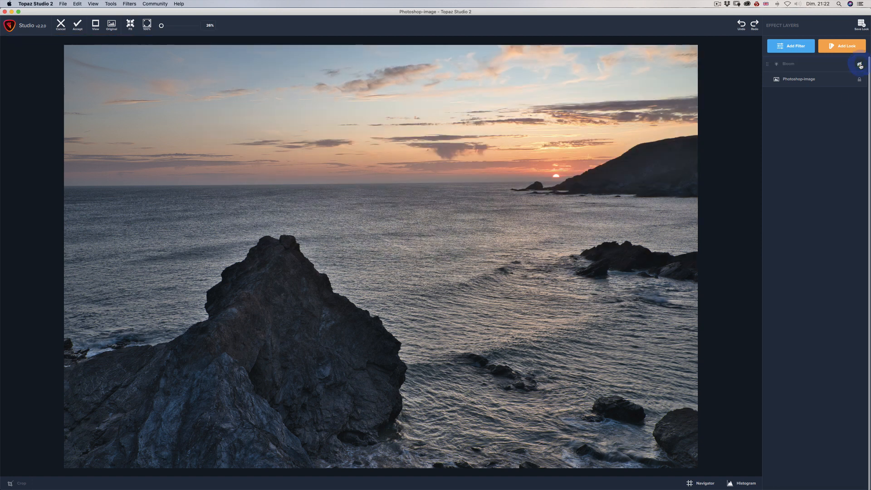
{"action": "left_click", "coordinate": [860, 64]}
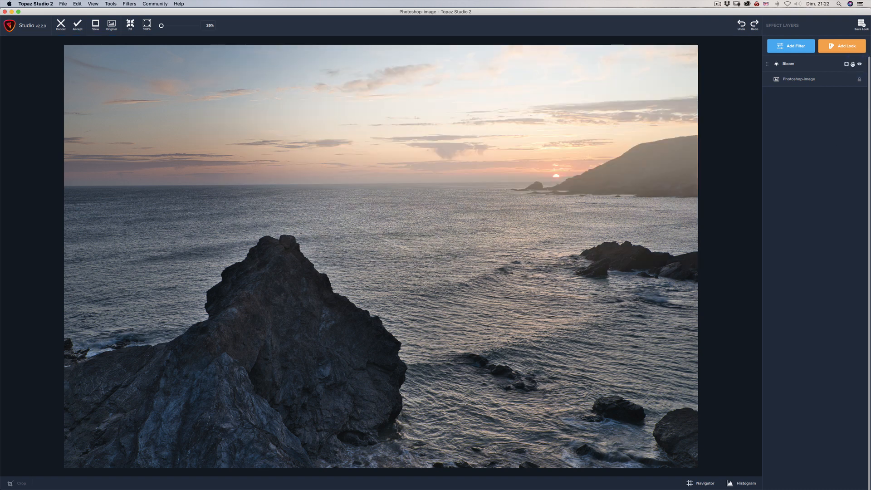
Step: Add a mask to the Bloom layer and brush it at 0.55 transparency over the sky around the sun and the water below
{"action": "left_click", "coordinate": [846, 64]}
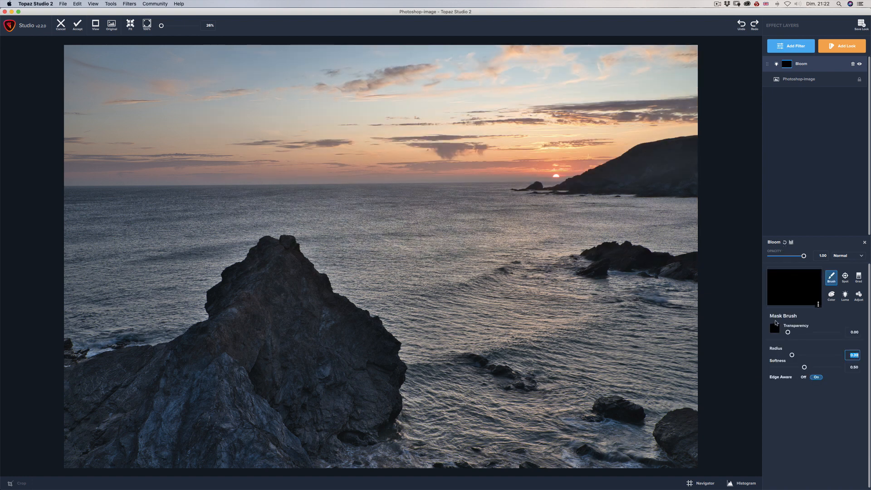
{"action": "left_click_drag", "start_coordinate": [787, 333], "coordinate": [835, 332]}
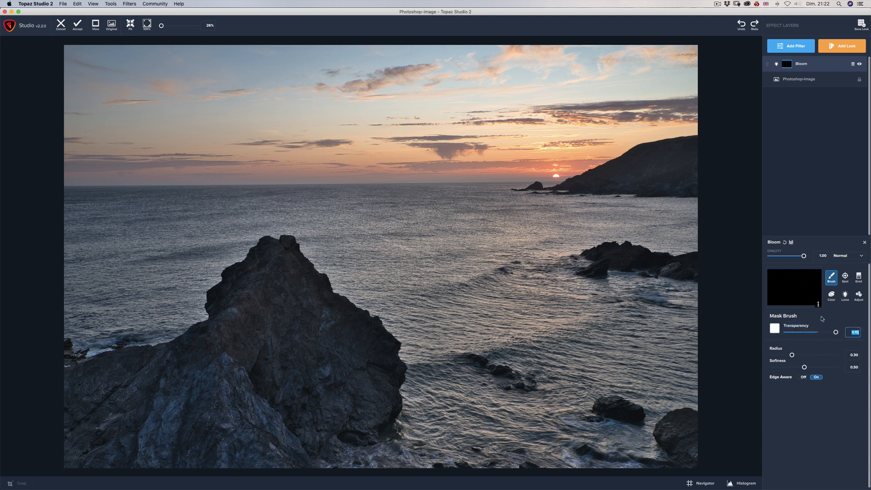
{"action": "left_click_drag", "start_coordinate": [833, 334], "coordinate": [814, 332]}
{"action": "mouse_move", "coordinate": [466, 145]}
{"action": "left_mouse_down"}
{"action": "mouse_move", "coordinate": [542, 139]}
{"action": "mouse_move", "coordinate": [509, 181]}
{"action": "left_mouse_up"}
{"action": "left_click_drag", "start_coordinate": [598, 114], "coordinate": [608, 154]}
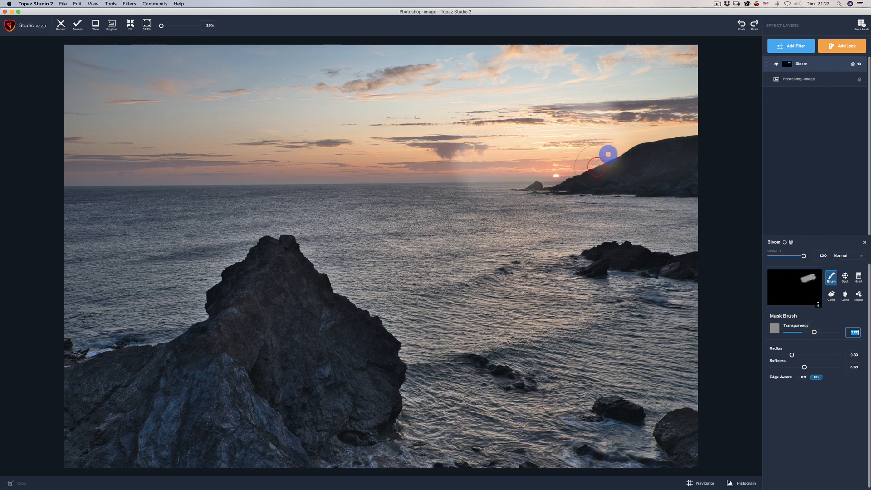
{"action": "mouse_move", "coordinate": [539, 112]}
{"action": "left_mouse_down"}
{"action": "mouse_move", "coordinate": [426, 139]}
{"action": "mouse_move", "coordinate": [467, 233]}
{"action": "left_mouse_up"}
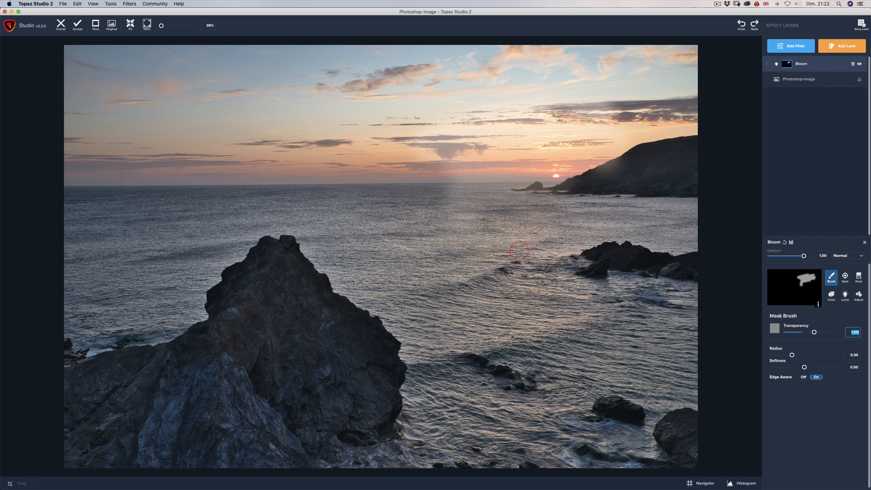
{"action": "left_click_drag", "start_coordinate": [521, 254], "coordinate": [532, 303]}
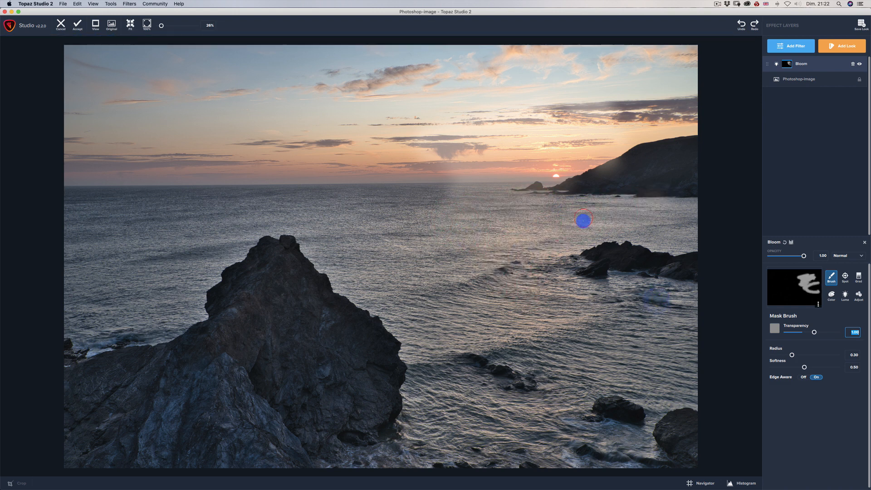
{"action": "left_click_drag", "start_coordinate": [569, 272], "coordinate": [571, 307]}
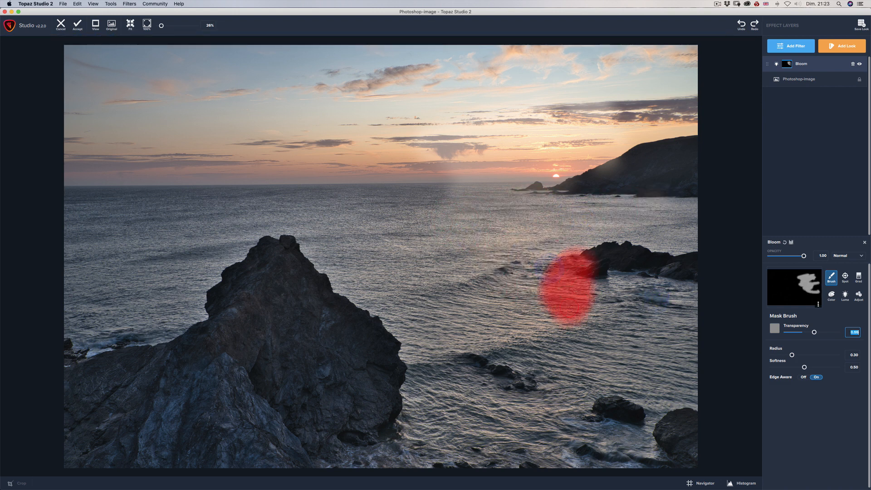
Step: Enlarge the mask brush to radius 0.50, soften it slightly, and paint more of the water between the large rock and the distant rocks
{"action": "mouse_move", "coordinate": [793, 356]}
{"action": "left_mouse_down"}
{"action": "mouse_move", "coordinate": [831, 361]}
{"action": "mouse_move", "coordinate": [791, 364]}
{"action": "mouse_move", "coordinate": [809, 367]}
{"action": "left_mouse_up"}
{"action": "mouse_move", "coordinate": [530, 294]}
{"action": "left_mouse_down"}
{"action": "mouse_move", "coordinate": [535, 277]}
{"action": "mouse_move", "coordinate": [494, 241]}
{"action": "mouse_move", "coordinate": [419, 252]}
{"action": "mouse_move", "coordinate": [462, 283]}
{"action": "left_mouse_up"}
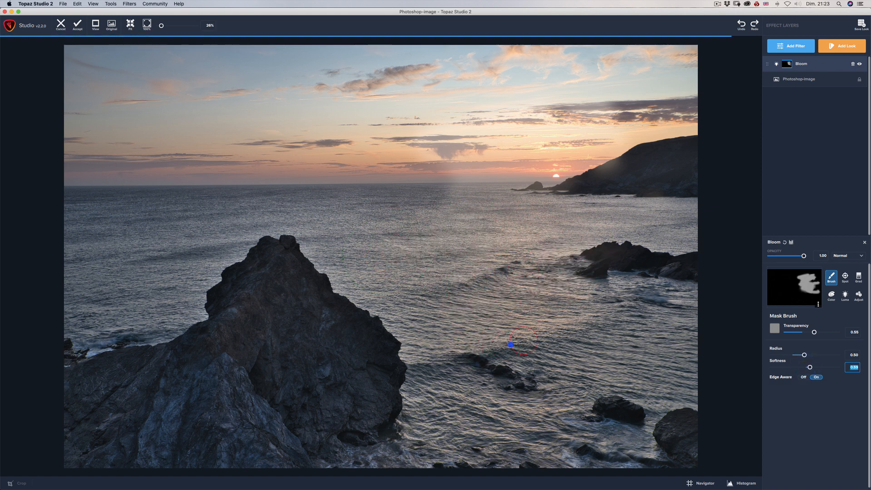
{"action": "left_click_drag", "start_coordinate": [499, 245], "coordinate": [544, 295]}
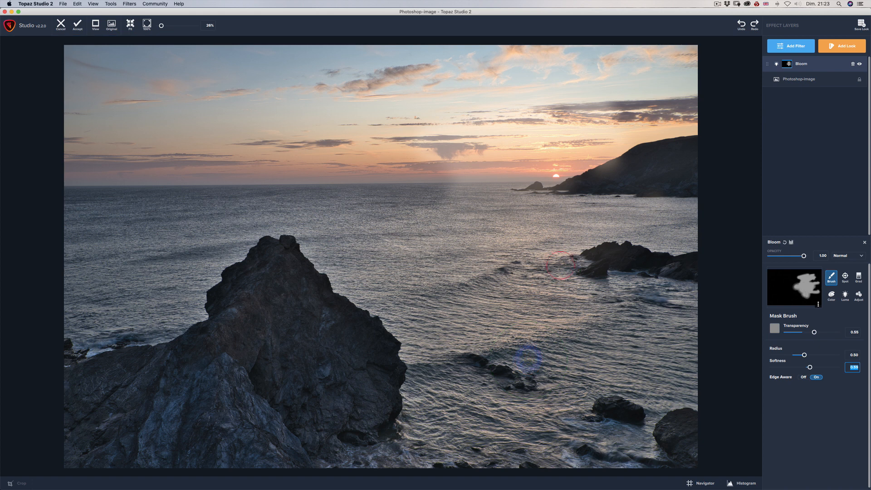
{"action": "left_click_drag", "start_coordinate": [589, 208], "coordinate": [592, 395]}
{"action": "left_click_drag", "start_coordinate": [803, 257], "coordinate": [833, 261]}
Step: Try a luminosity selection for the Bloom mask with luminosity 0.63 and range about 0.75
{"action": "left_click", "coordinate": [844, 295]}
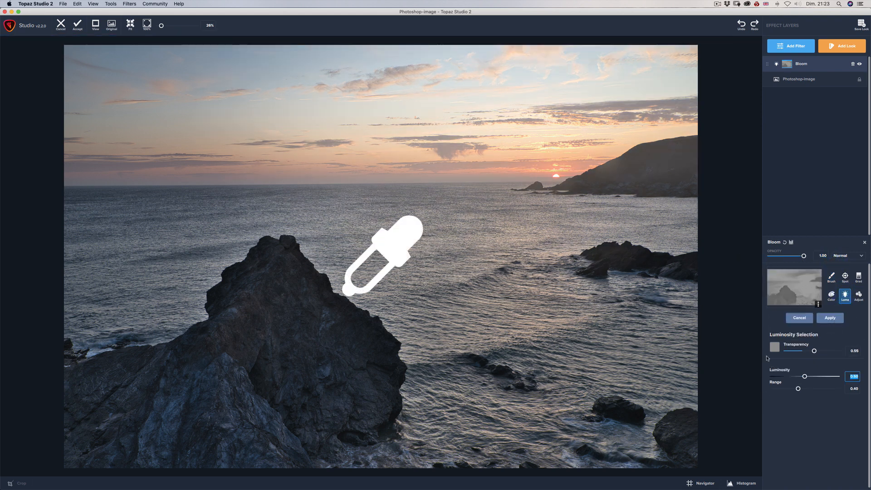
{"action": "left_click", "coordinate": [588, 179]}
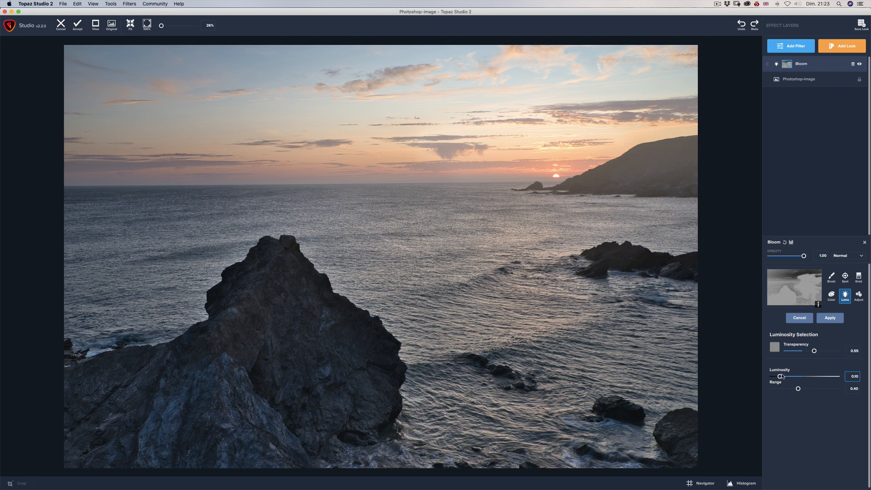
{"action": "left_click_drag", "start_coordinate": [781, 376], "coordinate": [810, 376]}
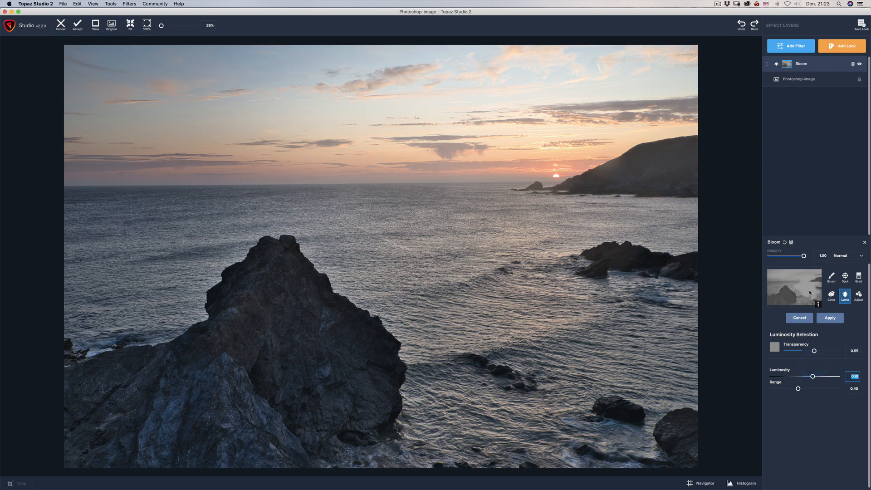
{"action": "left_click_drag", "start_coordinate": [801, 388], "coordinate": [819, 388]}
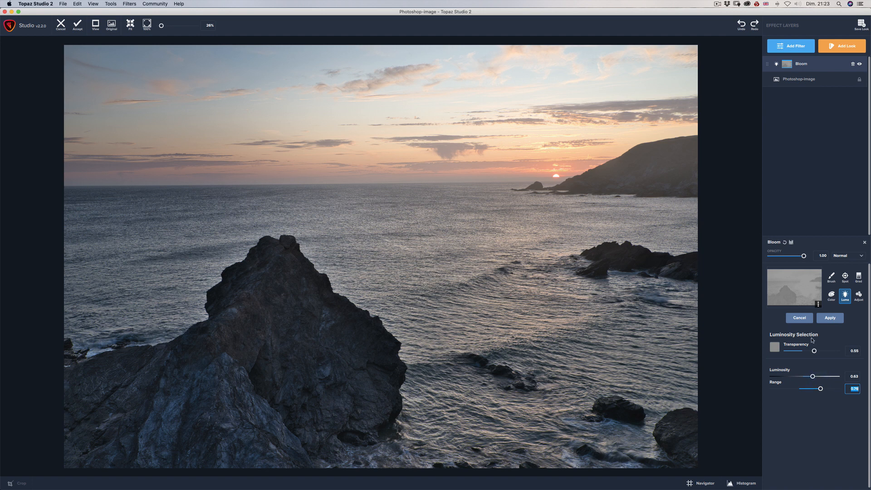
Step: Adjust the Bloom mask with feather 0.50, expand mask 2, contrast 1.47 and density about 0.44, and close the filter settings
{"action": "left_click", "coordinate": [858, 278]}
{"action": "left_click", "coordinate": [859, 295]}
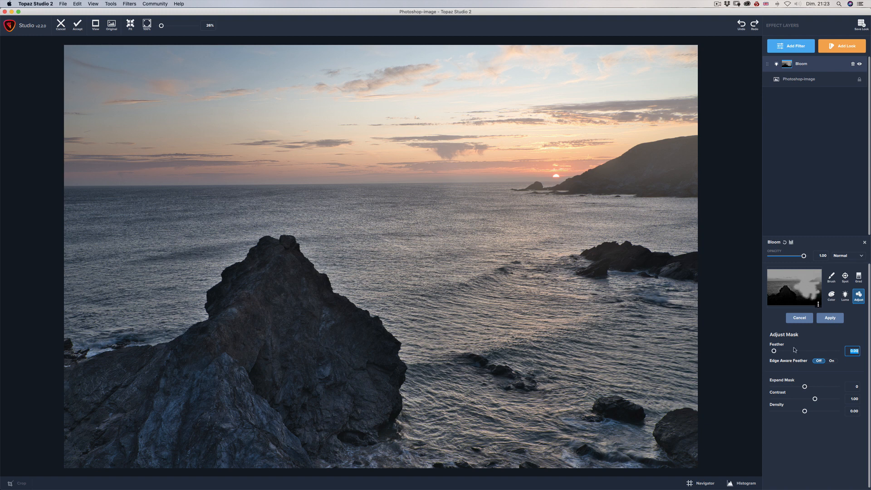
{"action": "left_click_drag", "start_coordinate": [774, 352], "coordinate": [804, 350]}
{"action": "left_click_drag", "start_coordinate": [804, 386], "coordinate": [818, 411]}
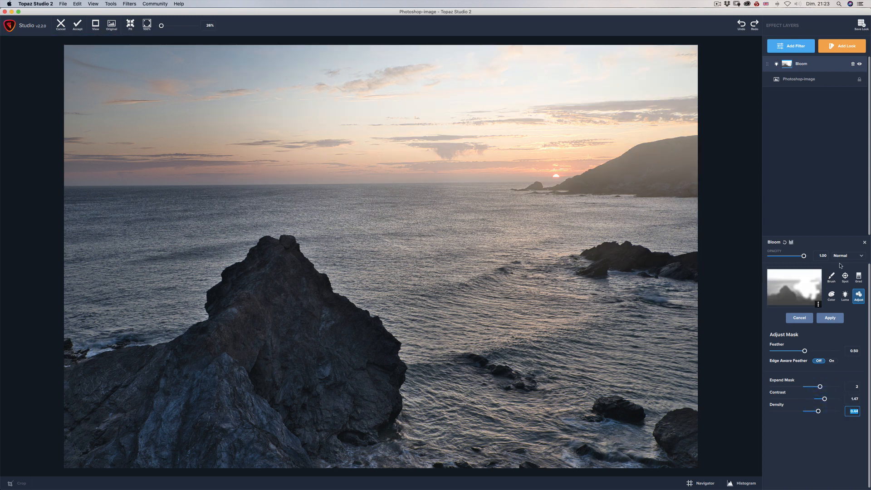
{"action": "left_click", "coordinate": [864, 243]}
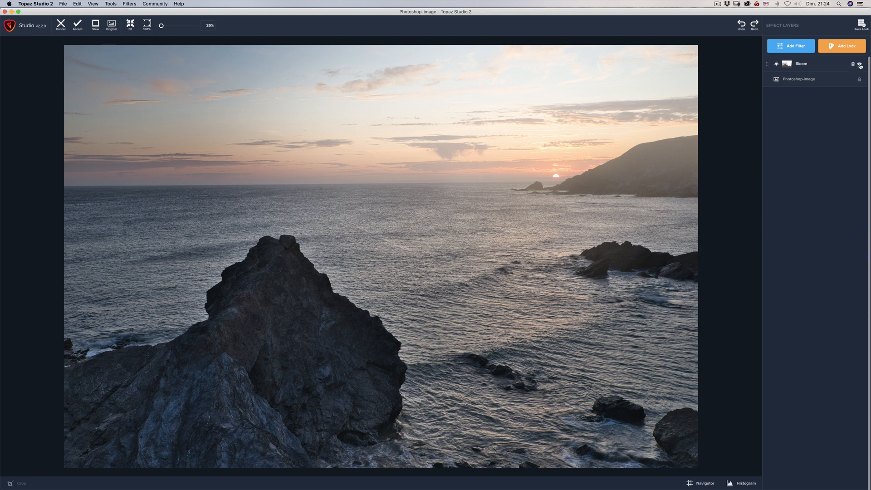
Step: Delete the Bloom layer and add an AI ReMix filter
{"action": "left_click", "coordinate": [852, 64]}
{"action": "left_click", "coordinate": [791, 46]}
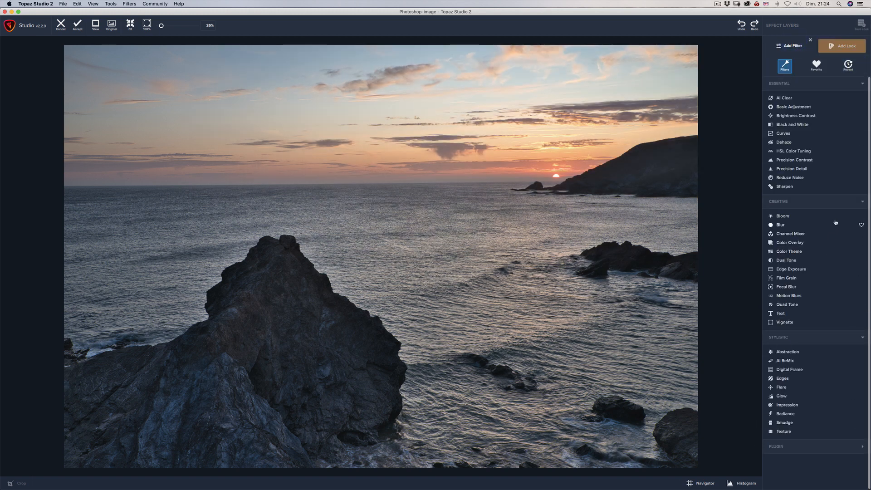
{"action": "left_click", "coordinate": [788, 360]}
{"action": "left_click", "coordinate": [784, 360]}
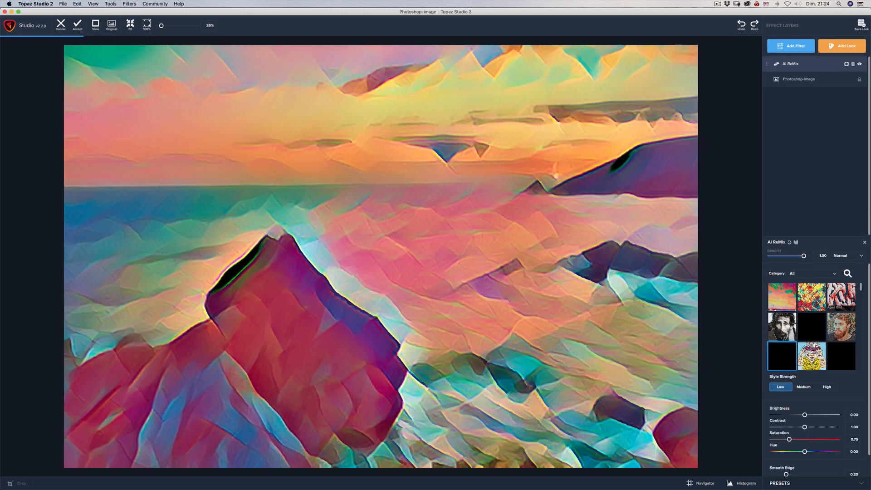
Step: Try the red-and-white style, apply the black-and-white drawing of a woman as the AI ReMix style, and lower the filter's opacity to 0.18
{"action": "left_click", "coordinate": [841, 297]}
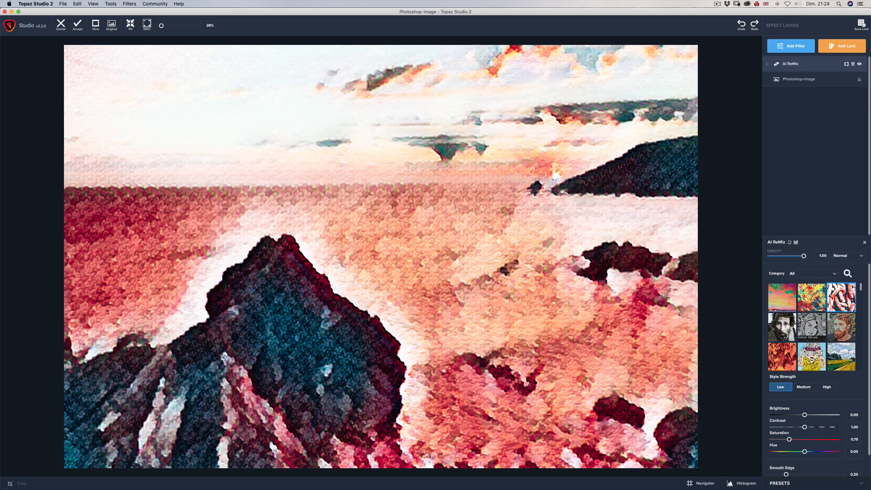
{"action": "left_click", "coordinate": [811, 326]}
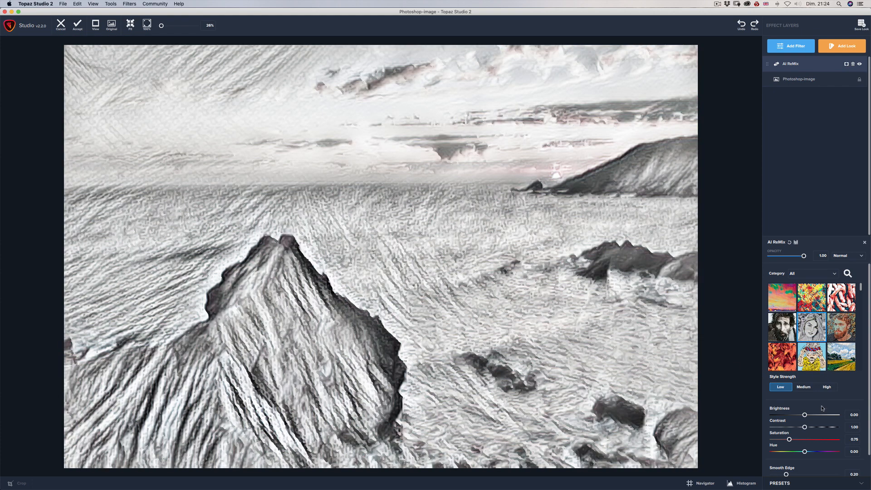
{"action": "left_click_drag", "start_coordinate": [804, 257], "coordinate": [776, 258]}
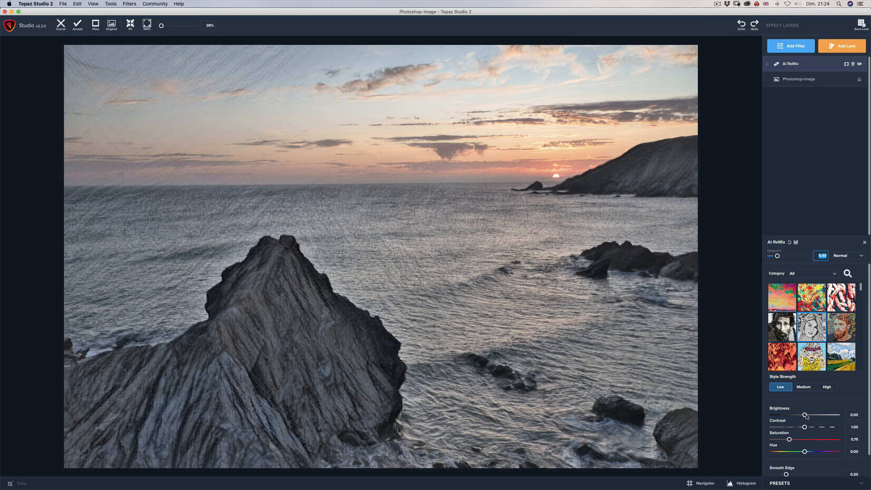
Step: Set AI ReMix brightness to 0.51, contrast to 2.00, style strength to High and smooth edge to 0.80, and reduce its opacity to about 0.06
{"action": "left_click_drag", "start_coordinate": [805, 415], "coordinate": [815, 429]}
{"action": "left_click", "coordinate": [826, 388]}
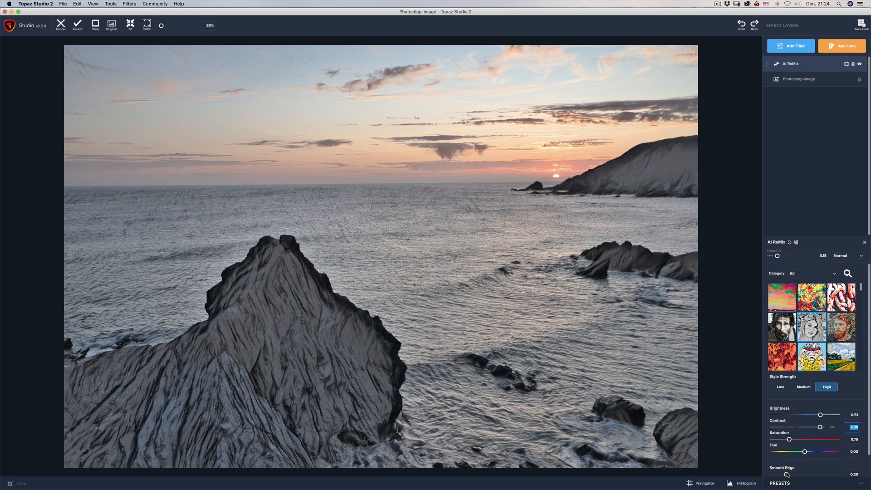
{"action": "left_click_drag", "start_coordinate": [787, 474], "coordinate": [819, 474]}
{"action": "left_click_drag", "start_coordinate": [776, 257], "coordinate": [773, 256]}
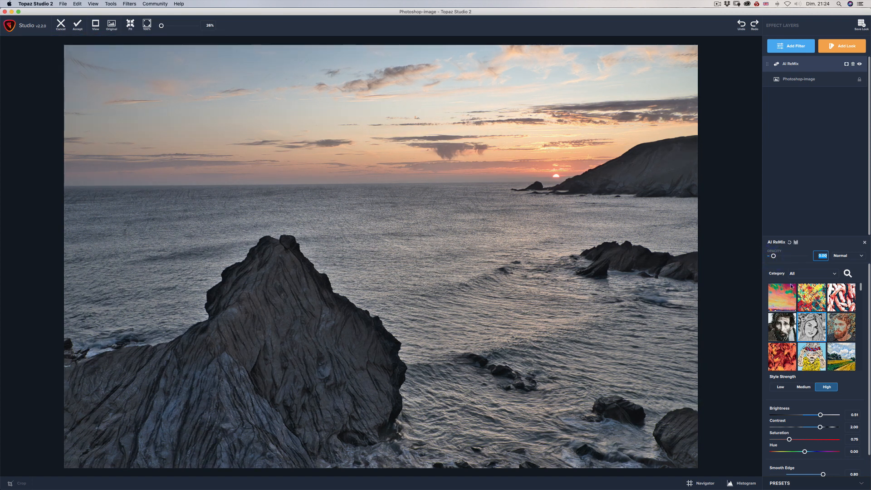
Step: Add an Impression filter, choose the broad rectangular brush stroke, and set the brush size to 0.36
{"action": "left_click", "coordinate": [801, 47]}
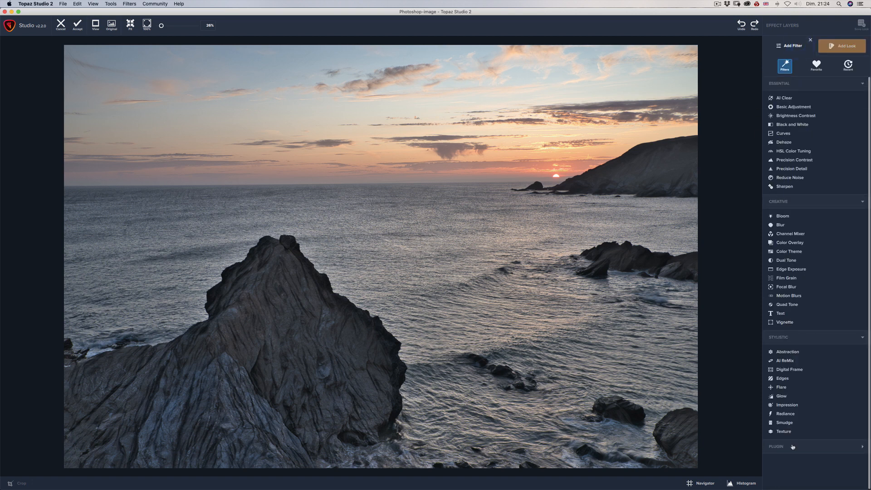
{"action": "left_click", "coordinate": [787, 404]}
{"action": "left_click", "coordinate": [783, 405]}
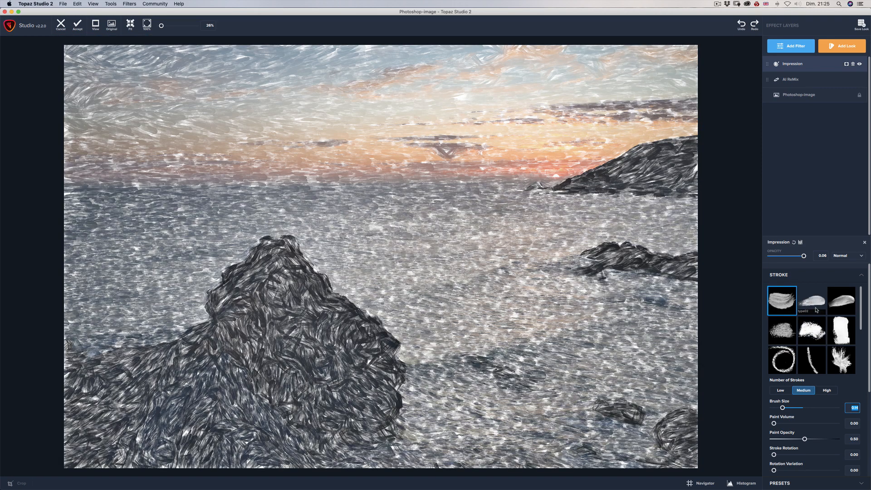
{"action": "left_click", "coordinate": [816, 310]}
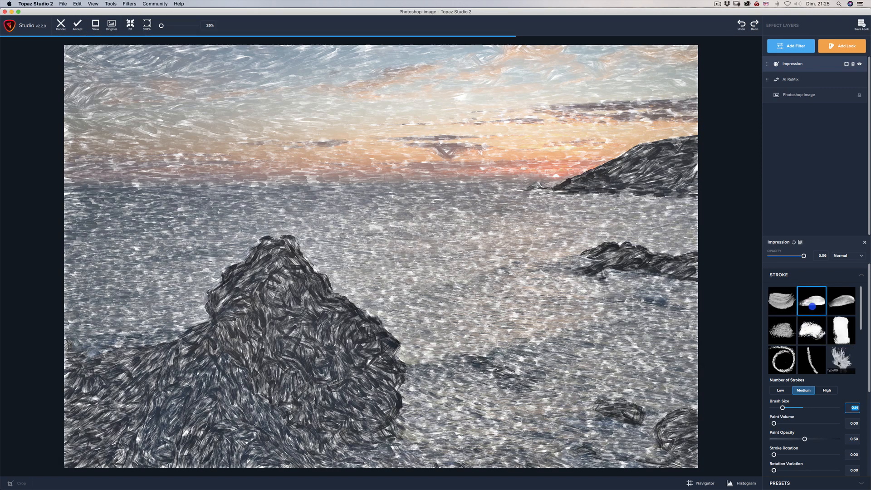
{"action": "left_click", "coordinate": [841, 329]}
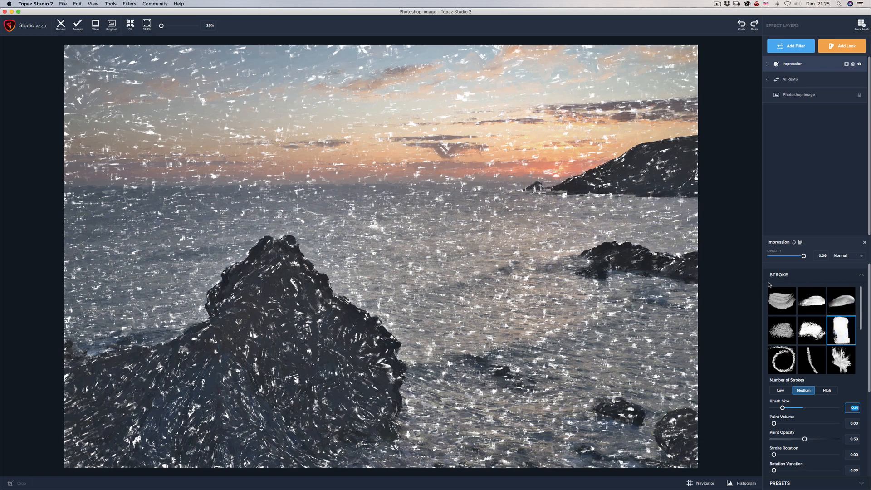
{"action": "left_click_drag", "start_coordinate": [785, 411], "coordinate": [794, 413]}
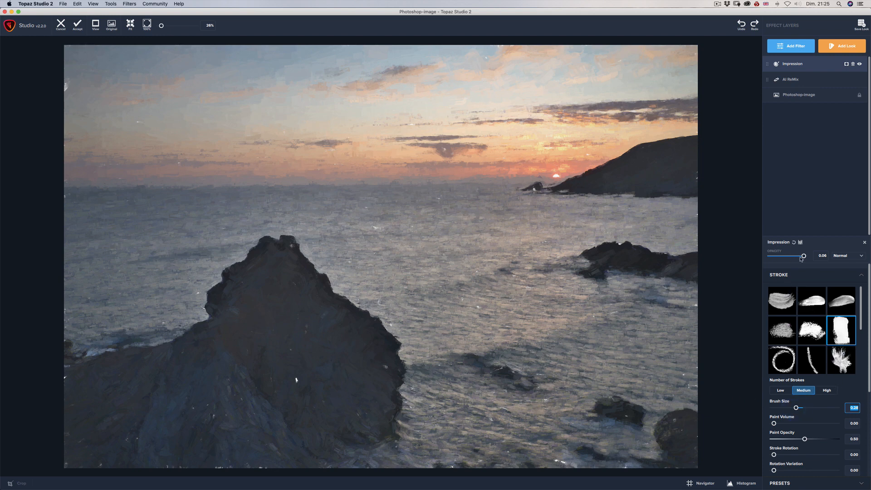
Step: Fade Impression out, delete the AI ReMix layer, and set Impression opacity to 0.50 and paint volume to 0.90
{"action": "left_click_drag", "start_coordinate": [803, 256], "coordinate": [744, 262]}
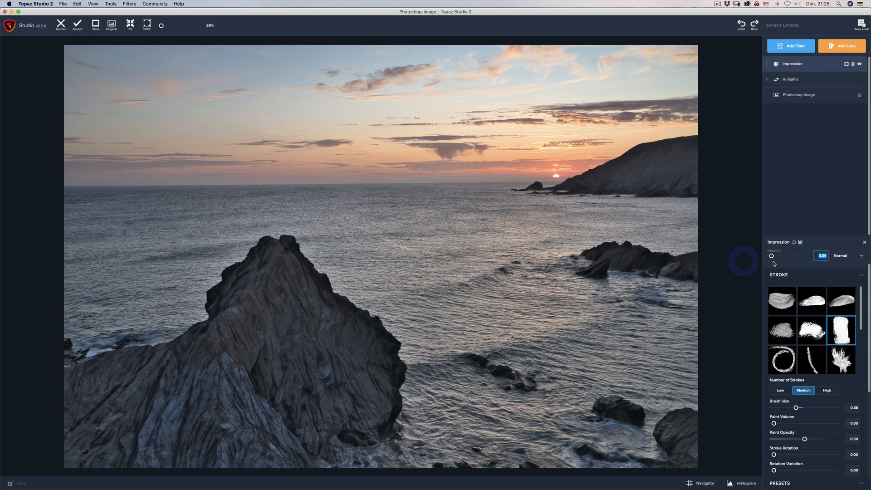
{"action": "left_click", "coordinate": [853, 79]}
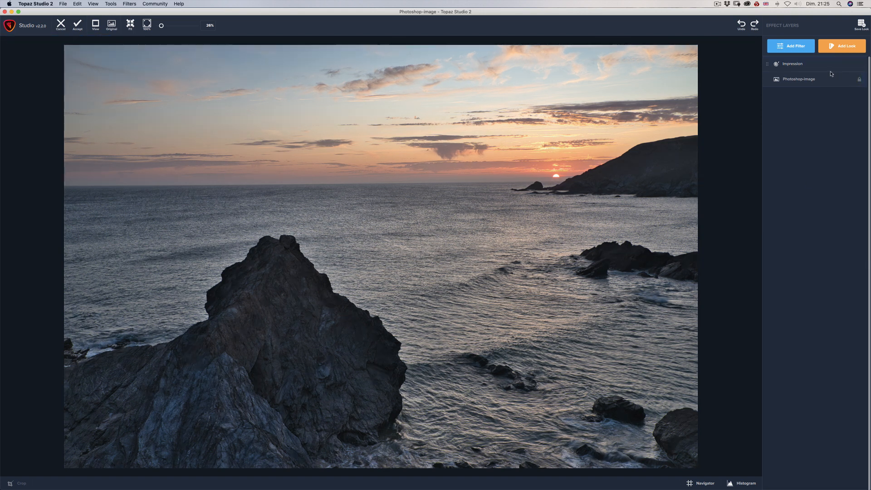
{"action": "left_click", "coordinate": [811, 67]}
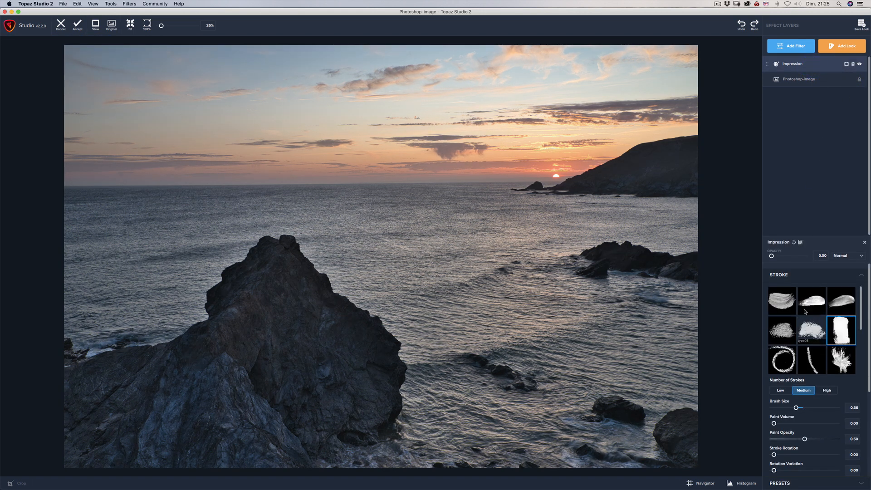
{"action": "left_click_drag", "start_coordinate": [772, 257], "coordinate": [783, 256]}
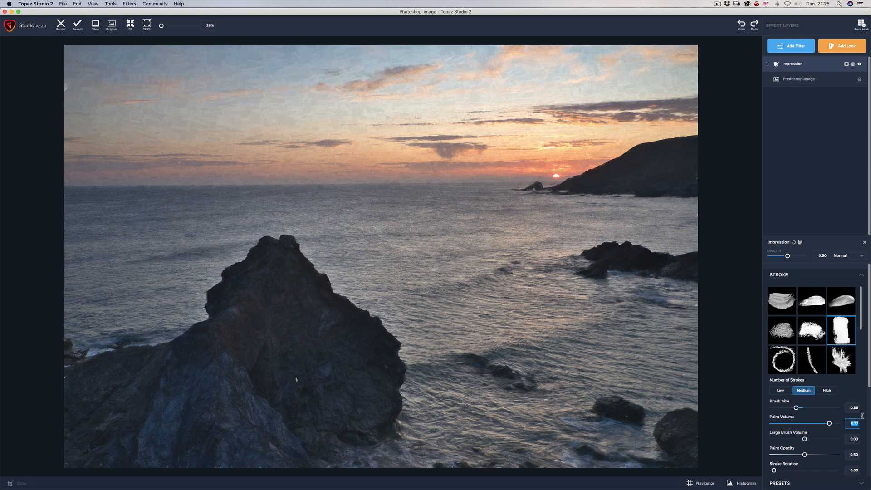
Step: Raise the Impression smudge to its maximum and try the thin curved stroke, switching to the circular one
{"action": "scroll", "coordinate": [816, 399], "scroll_direction": "down", "scroll_amount": 8}
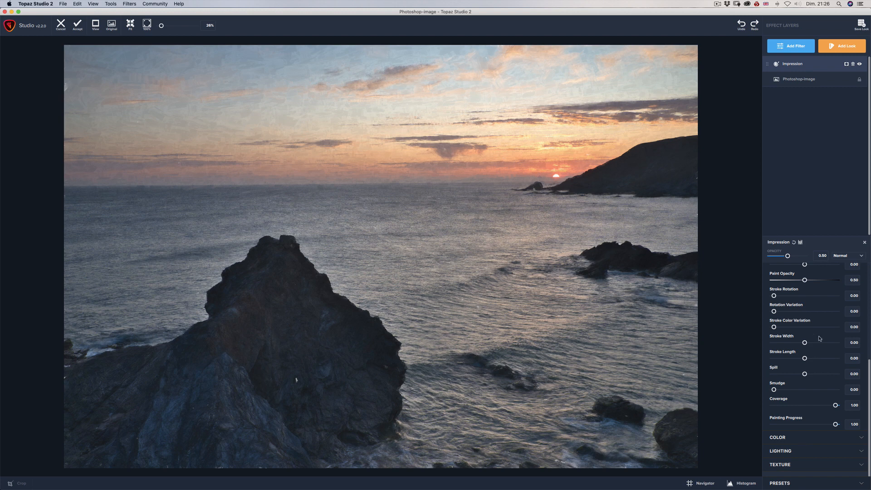
{"action": "left_click_drag", "start_coordinate": [773, 389], "coordinate": [837, 389]}
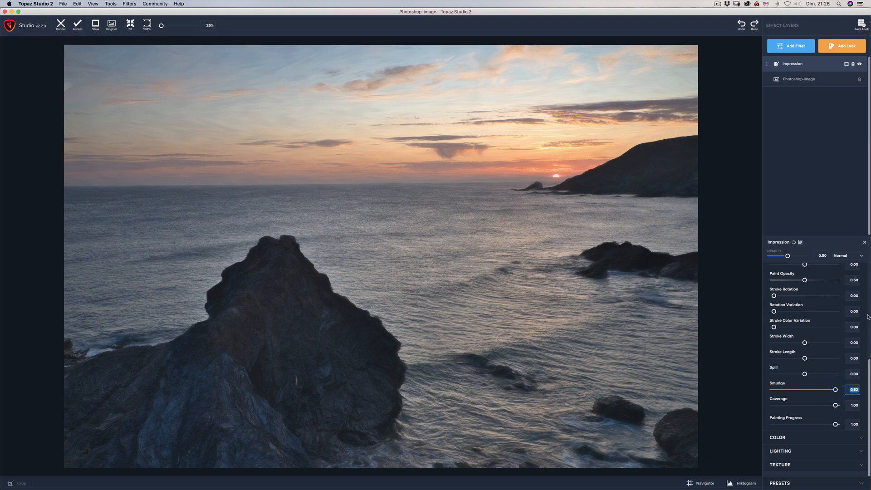
{"action": "scroll", "coordinate": [866, 307], "scroll_direction": "up", "scroll_amount": 5}
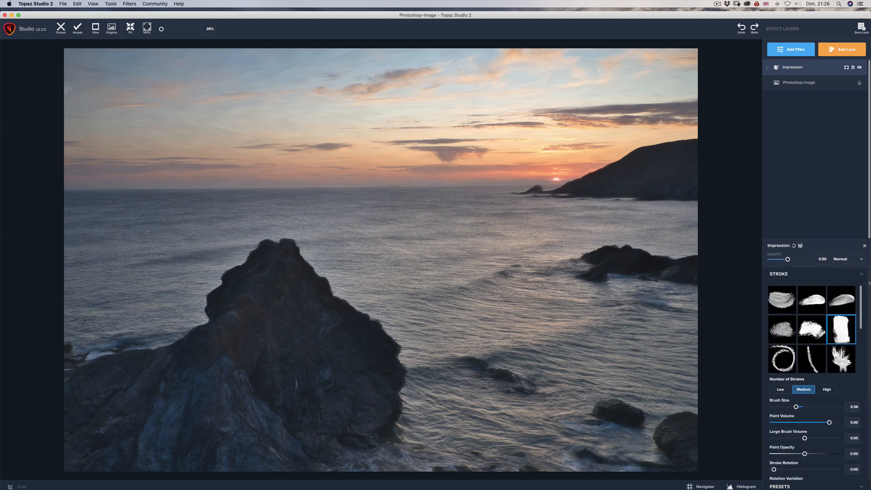
{"action": "left_click", "coordinate": [810, 358]}
{"action": "left_click", "coordinate": [781, 354]}
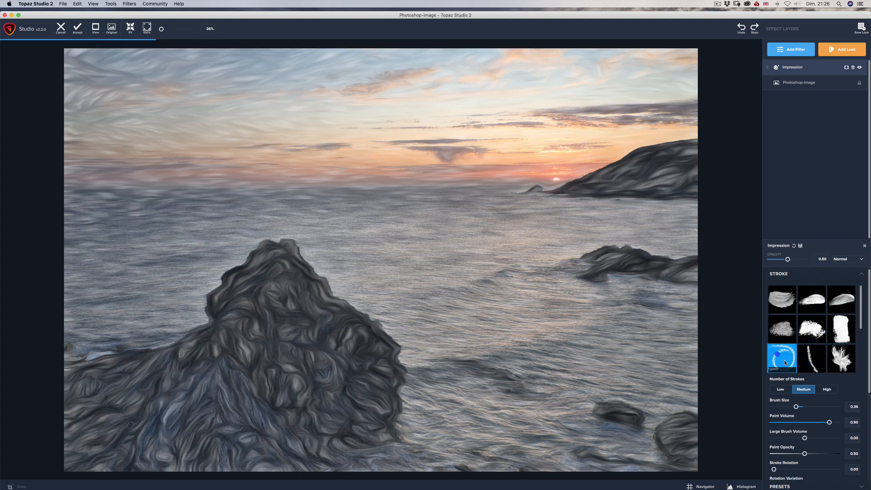
Step: Switch the Impression stroke to the splatter shape, lower the filter's opacity slightly, and compare the image with and without it
{"action": "left_click", "coordinate": [838, 353]}
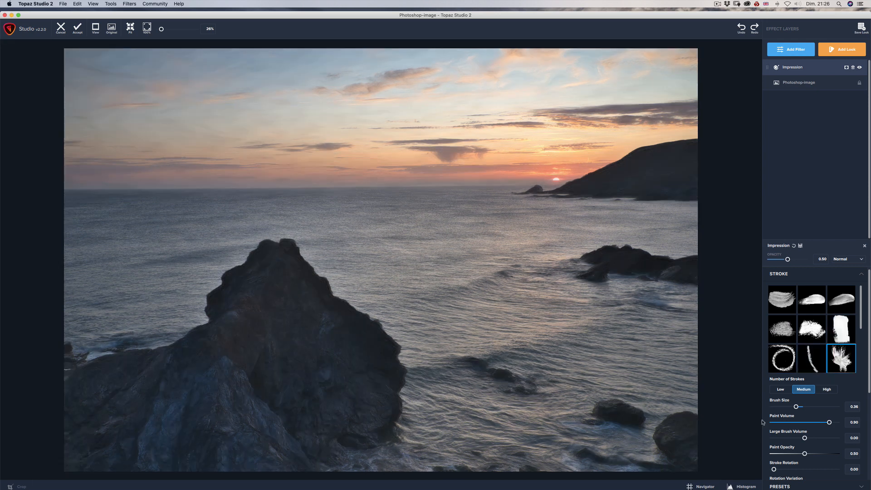
{"action": "mouse_move", "coordinate": [787, 259]}
{"action": "left_mouse_down"}
{"action": "mouse_move", "coordinate": [803, 260]}
{"action": "mouse_move", "coordinate": [785, 259]}
{"action": "left_mouse_up"}
{"action": "left_click", "coordinate": [860, 68]}
{"action": "left_click", "coordinate": [859, 68]}
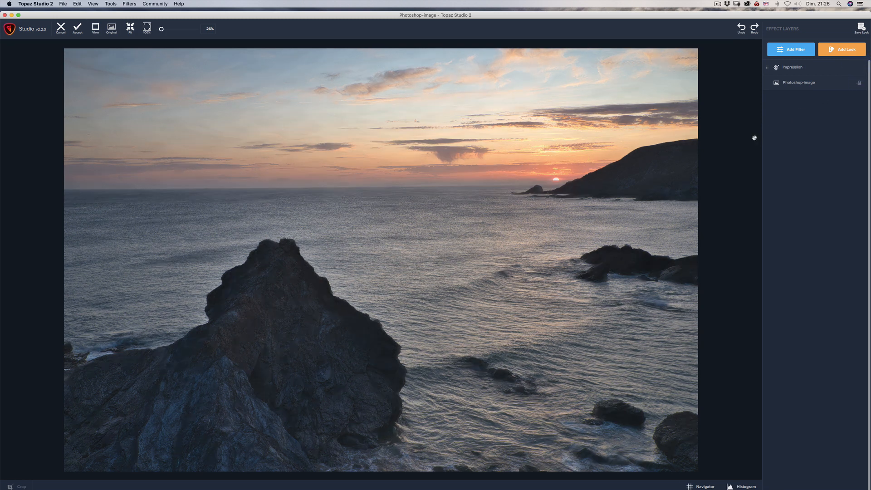
Step: Accept the Topaz Studio 2 edits to return to Luminar 4, and toggle the Topaz Studio 2 layer to compare the photo
{"action": "left_click", "coordinate": [796, 51]}
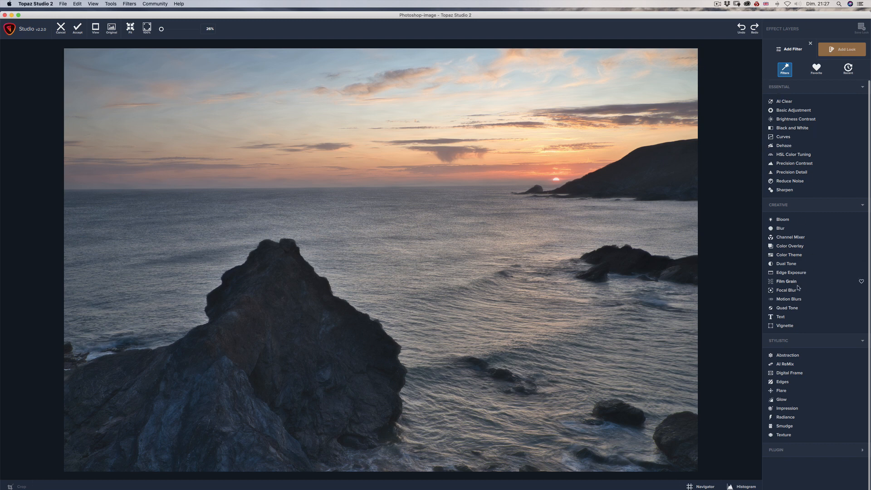
{"action": "left_click", "coordinate": [78, 29]}
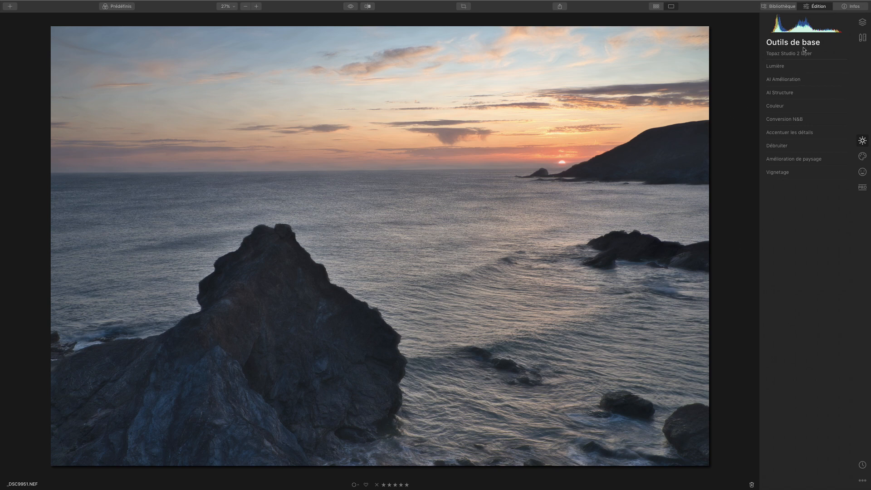
{"action": "left_click", "coordinate": [863, 23]}
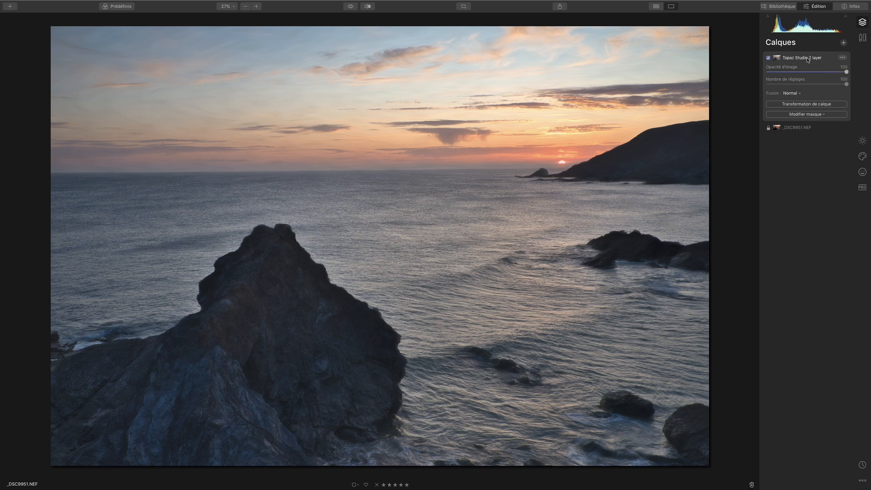
{"action": "left_click", "coordinate": [768, 58]}
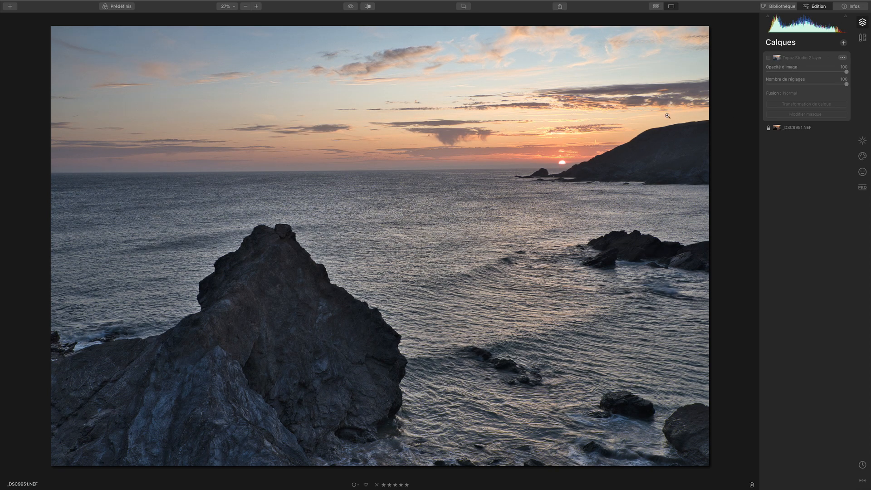
{"action": "left_click", "coordinate": [768, 58]}
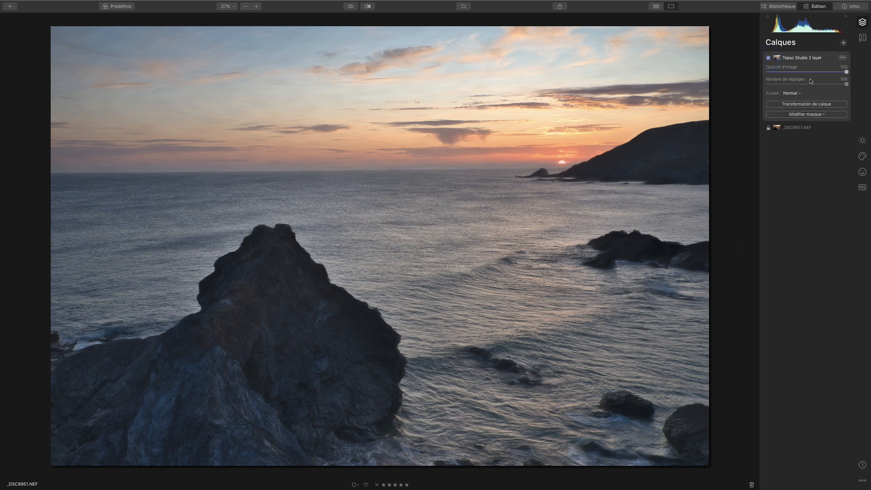
{"action": "left_click_drag", "start_coordinate": [843, 74], "coordinate": [860, 73]}
Step: Try a warmer temperature of 33 on the Topaz Studio 2 layer and bring it back to near neutral
{"action": "left_click", "coordinate": [862, 140]}
{"action": "left_click", "coordinate": [782, 66]}
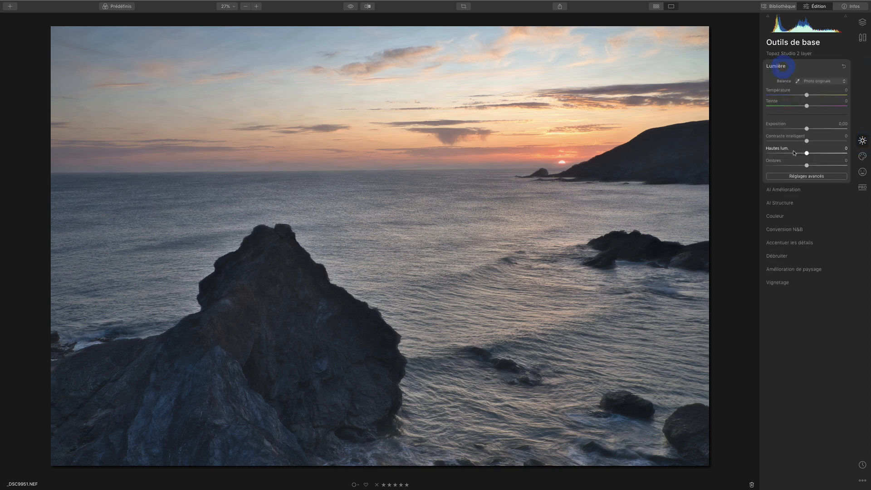
{"action": "left_click", "coordinate": [819, 94]}
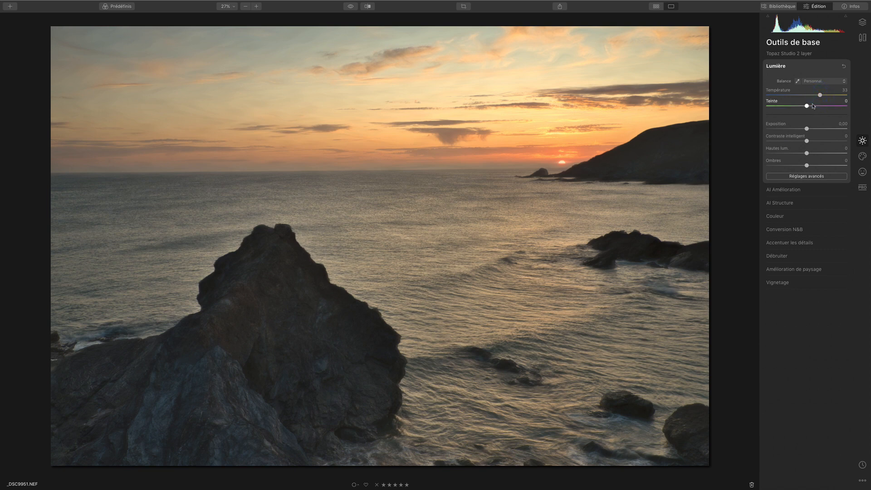
{"action": "left_click_drag", "start_coordinate": [820, 95], "coordinate": [805, 94]}
{"action": "left_click", "coordinate": [862, 22]}
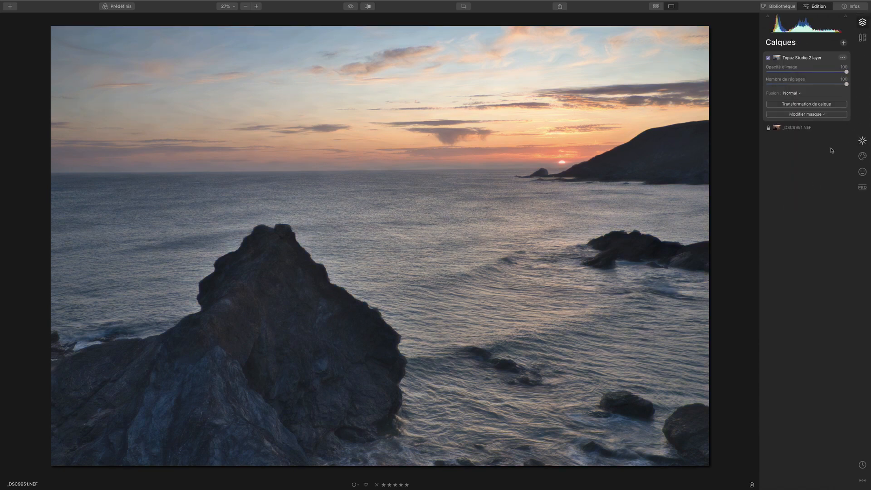
Step: Apply Mystique to the Topaz Studio 2 layer with amount 40 and shadows about 65, and compare the photo without it
{"action": "left_click", "coordinate": [862, 156]}
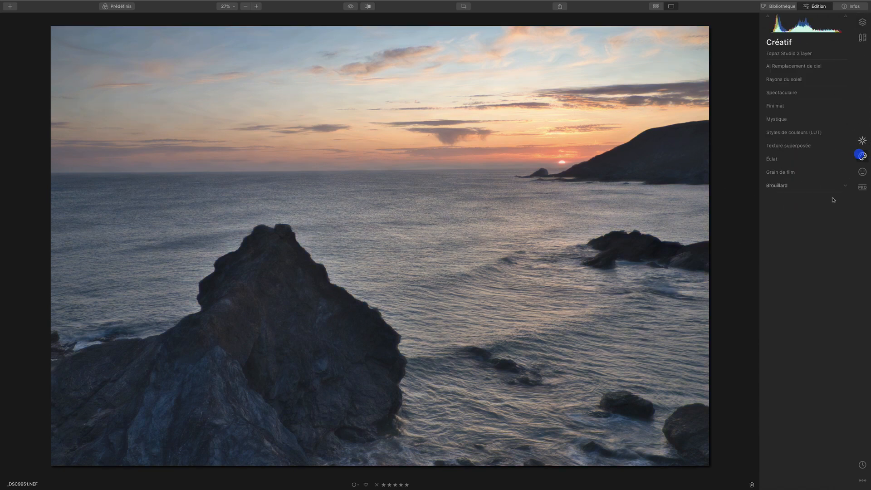
{"action": "left_click", "coordinate": [782, 119]}
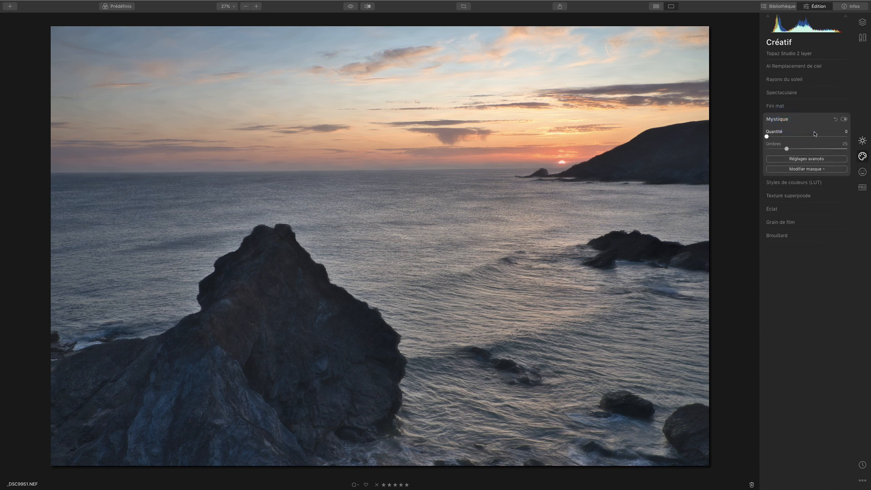
{"action": "left_click_drag", "start_coordinate": [808, 134], "coordinate": [818, 149]}
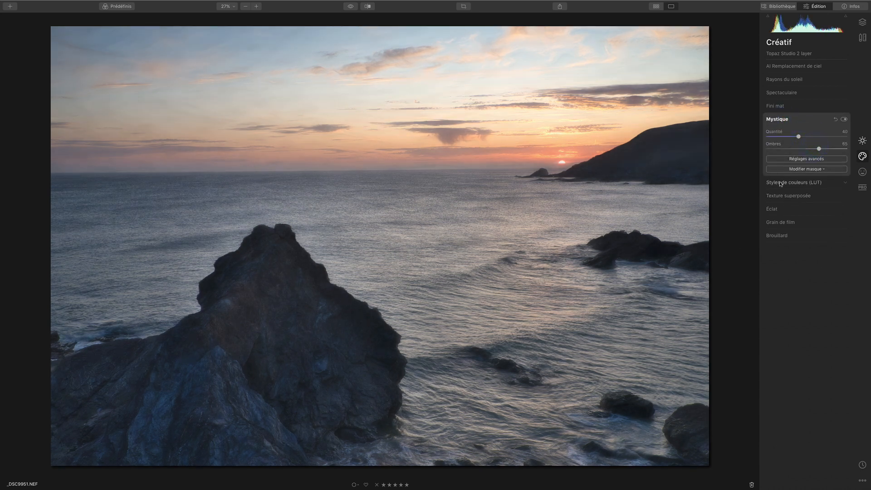
{"action": "left_click", "coordinate": [844, 120]}
{"action": "left_click", "coordinate": [844, 119]}
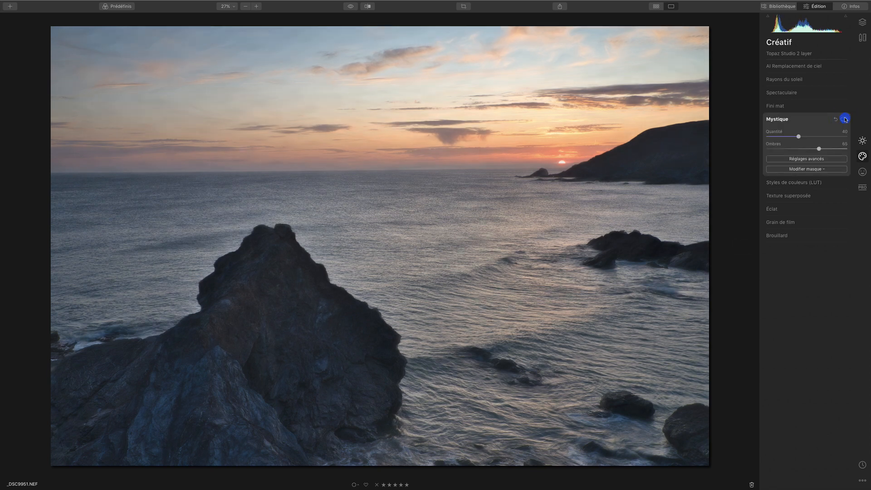
{"action": "left_click", "coordinate": [845, 119]}
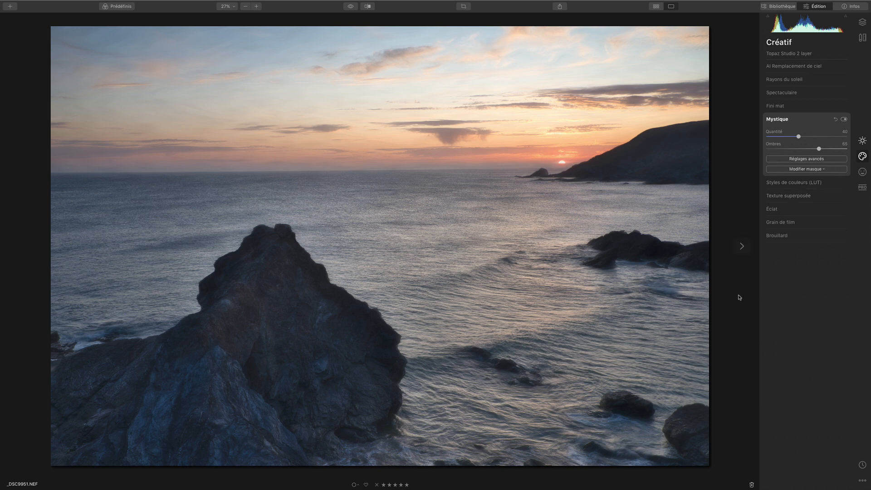
Step: Delete the Topaz Studio 2 layer from the photo's layer stack
{"action": "left_click", "coordinate": [862, 21]}
{"action": "left_click", "coordinate": [841, 57]}
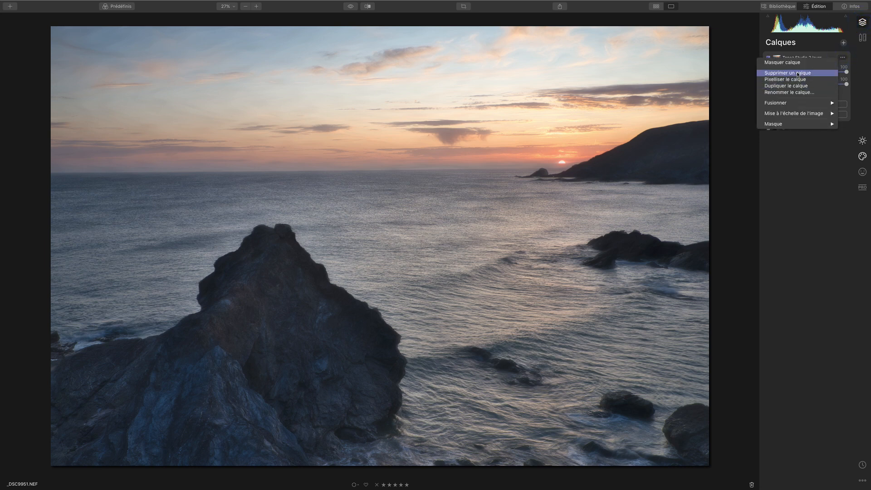
{"action": "left_click", "coordinate": [800, 74]}
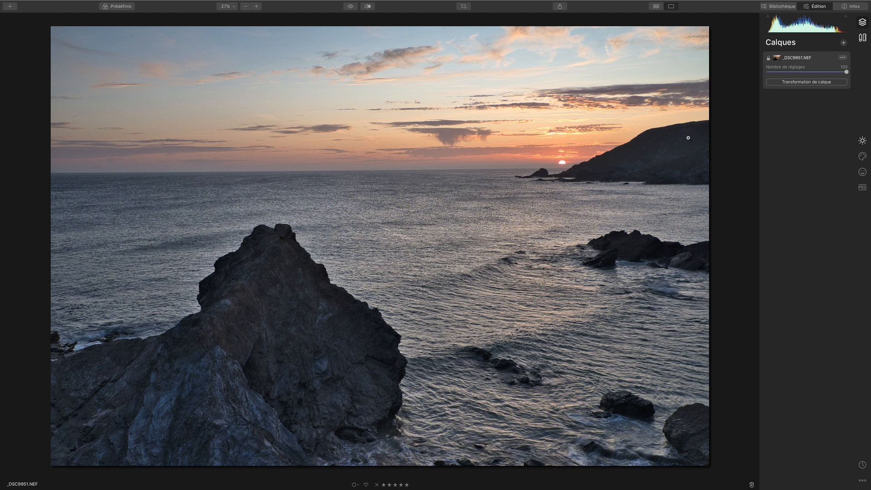
{"action": "mouse_move", "coordinate": [177, 2]}
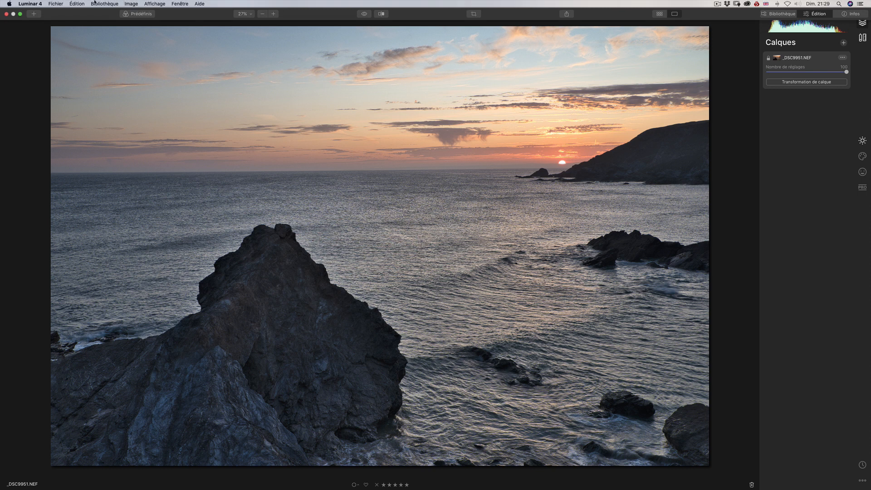
{"action": "left_click", "coordinate": [80, 3]}
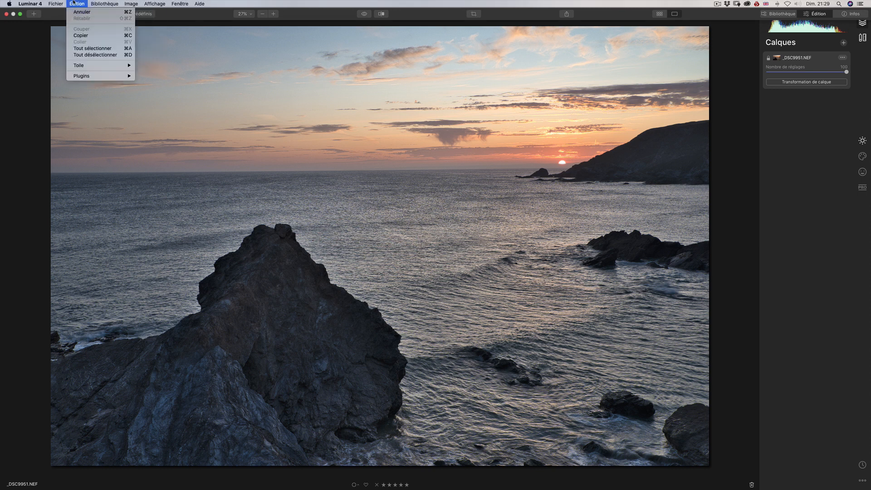
{"action": "mouse_move", "coordinate": [84, 77]}
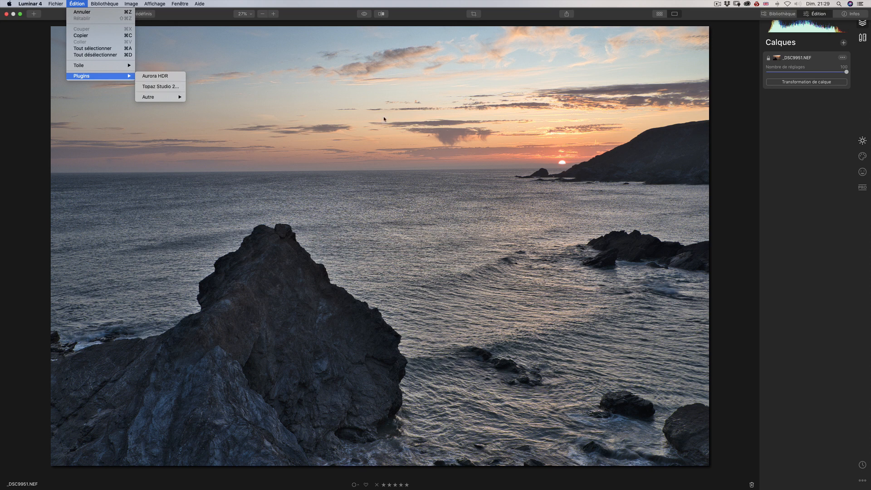
{"action": "left_click", "coordinate": [747, 193]}
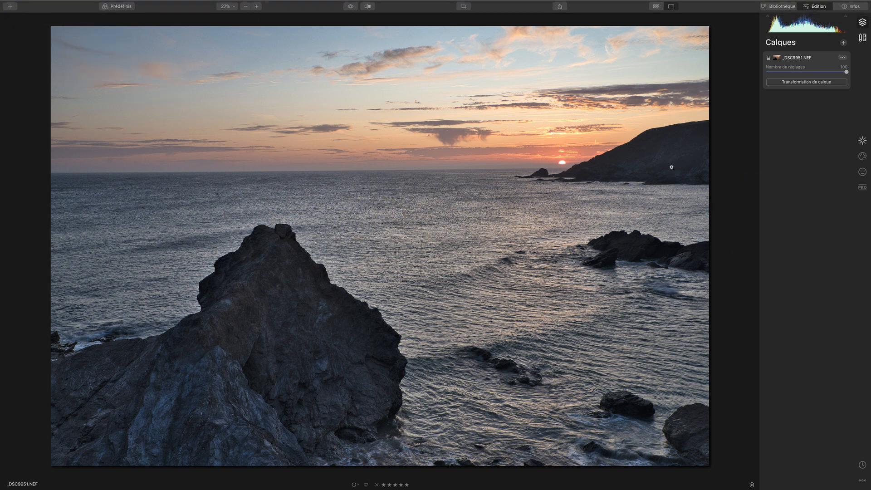
Step: Start an image export as TIFF with no compression, a resolution of 300 pixels/inch and the ProPhoto RGB colour space
{"action": "left_click", "coordinate": [561, 6]}
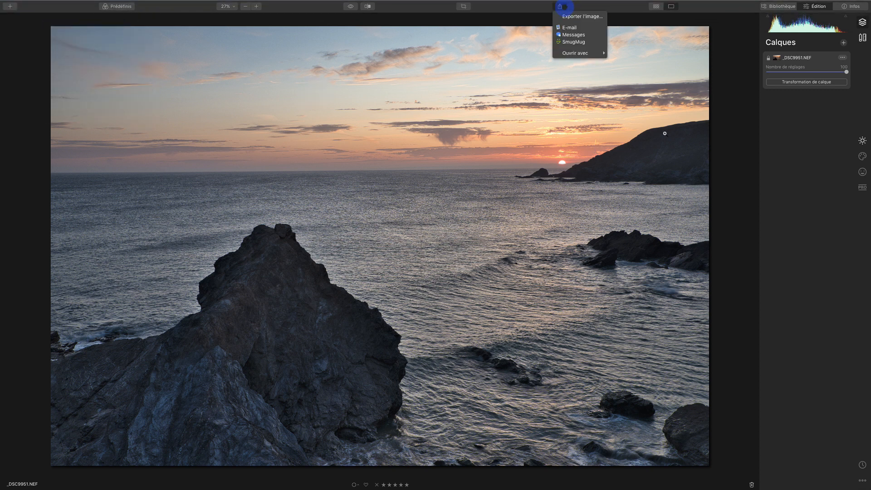
{"action": "left_click", "coordinate": [593, 18]}
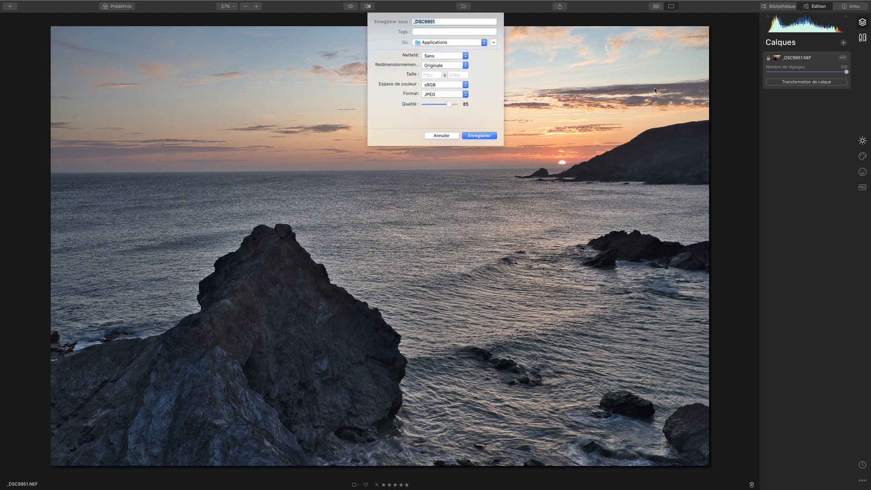
{"action": "left_click", "coordinate": [464, 94]}
{"action": "left_click", "coordinate": [443, 109]}
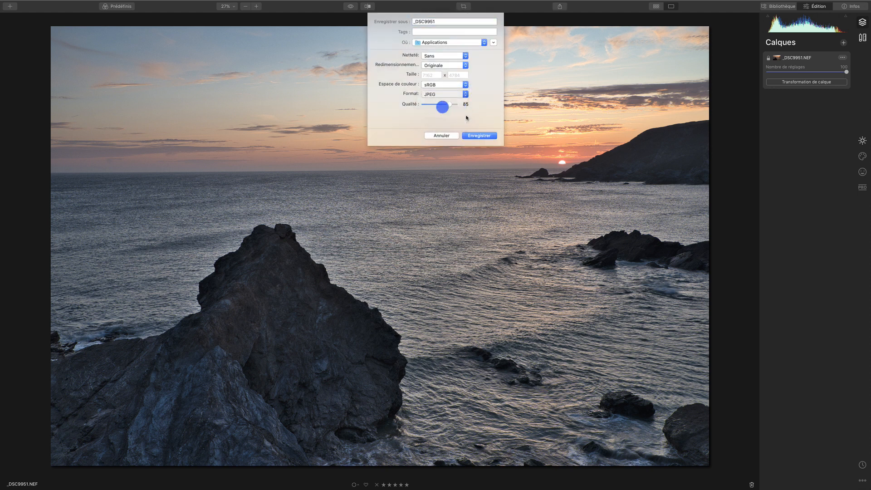
{"action": "left_click", "coordinate": [466, 103]}
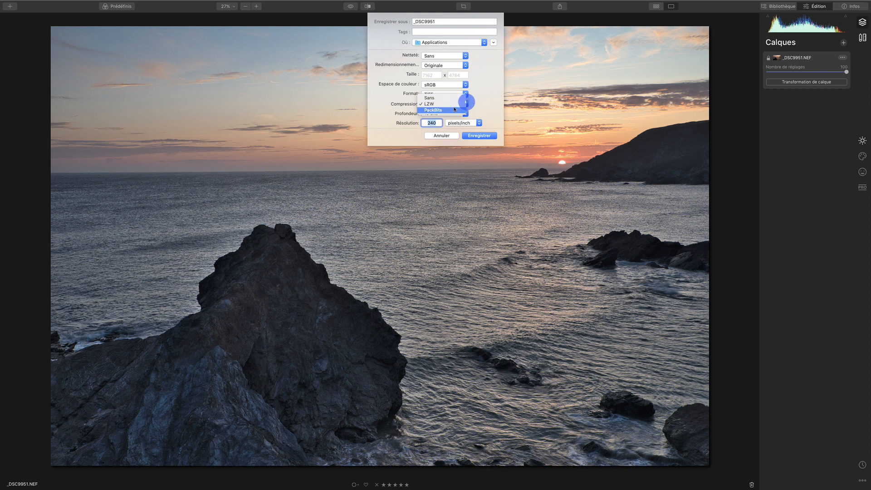
{"action": "left_click", "coordinate": [452, 95]}
{"action": "type", "text": "300"}
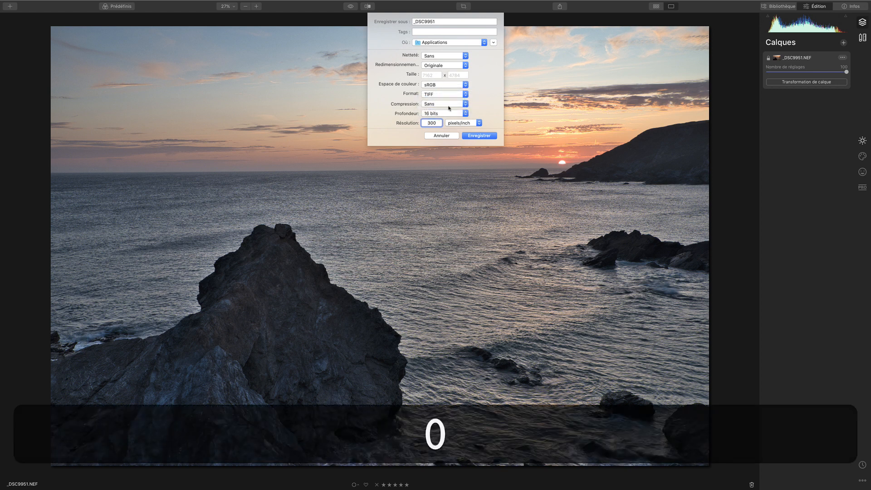
{"action": "left_click", "coordinate": [463, 85]}
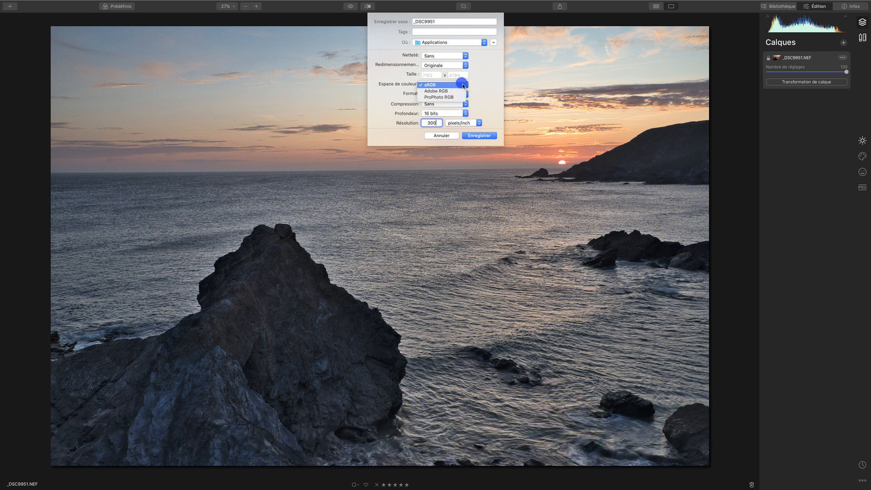
{"action": "left_click", "coordinate": [450, 91]}
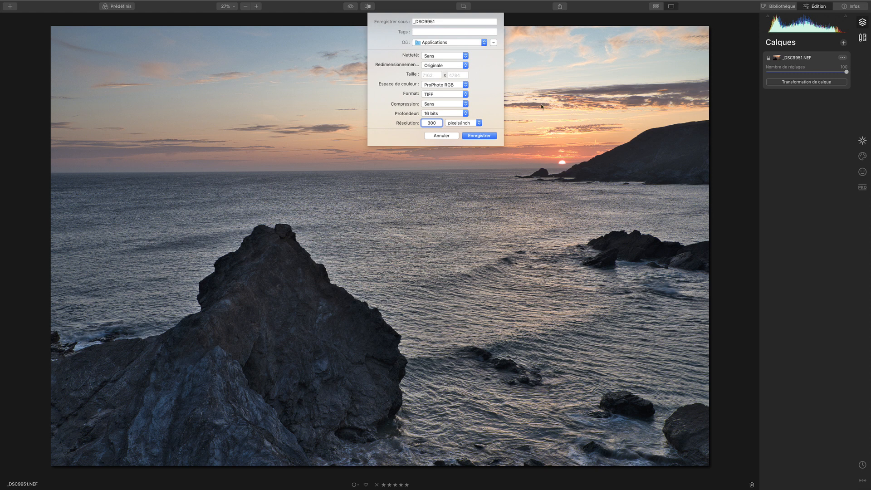
Step: Set the export destination to the post-production drive and create a new folder there named Tiff Ext
{"action": "left_click", "coordinate": [472, 43]}
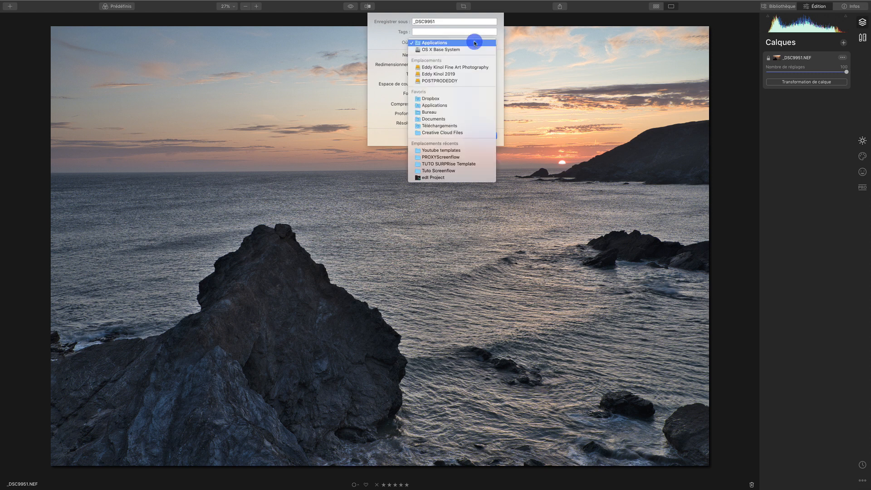
{"action": "left_click", "coordinate": [452, 81]}
{"action": "left_click", "coordinate": [493, 43]}
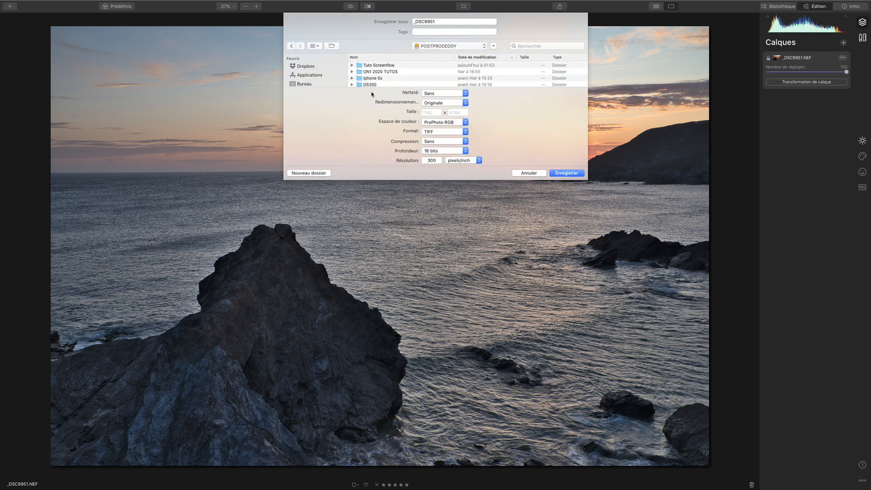
{"action": "left_click", "coordinate": [322, 173]}
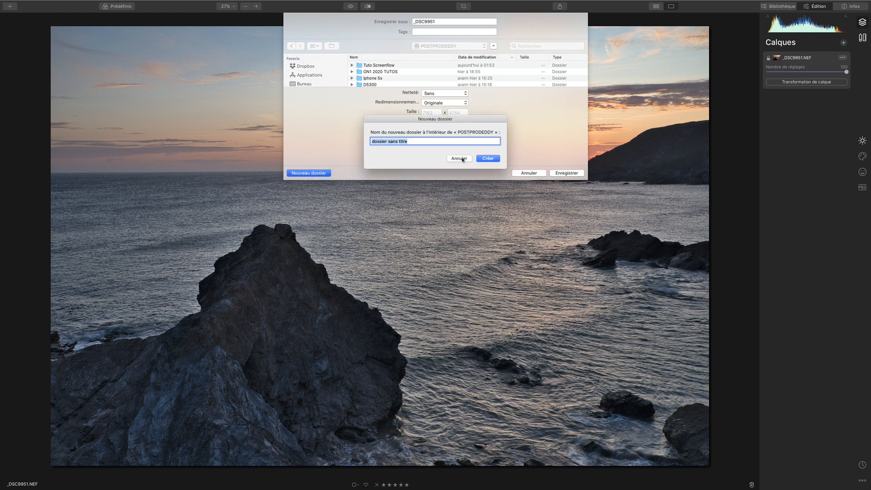
{"action": "key", "text": "BackSpace"}
{"action": "type", "text": "Ti"}
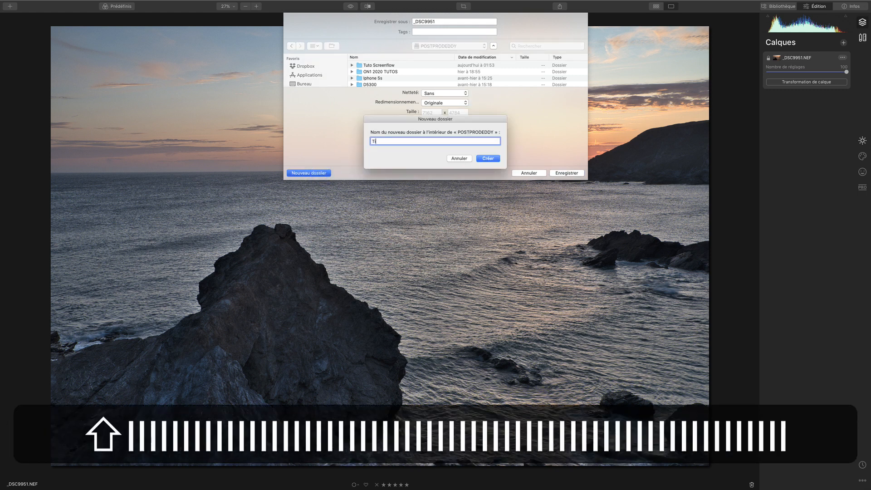
{"action": "type", "text": "ff e"}
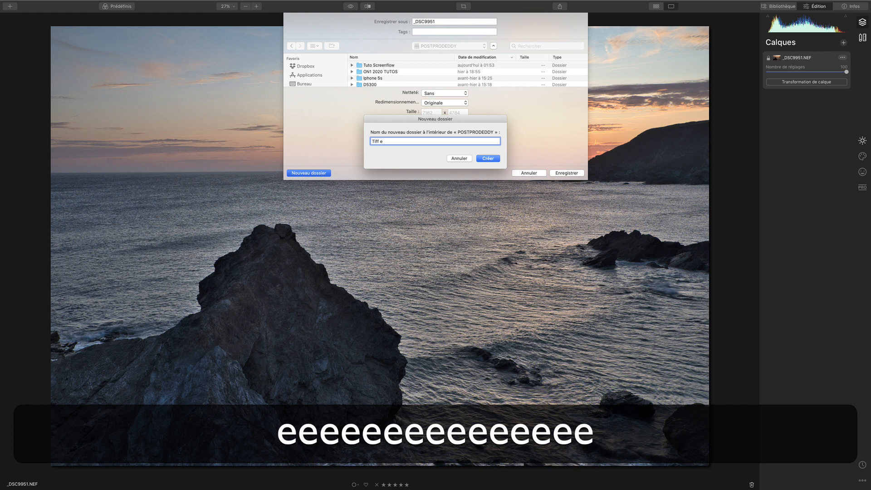
{"action": "key", "text": "BackSpace"}
{"action": "type", "text": "Ext"}
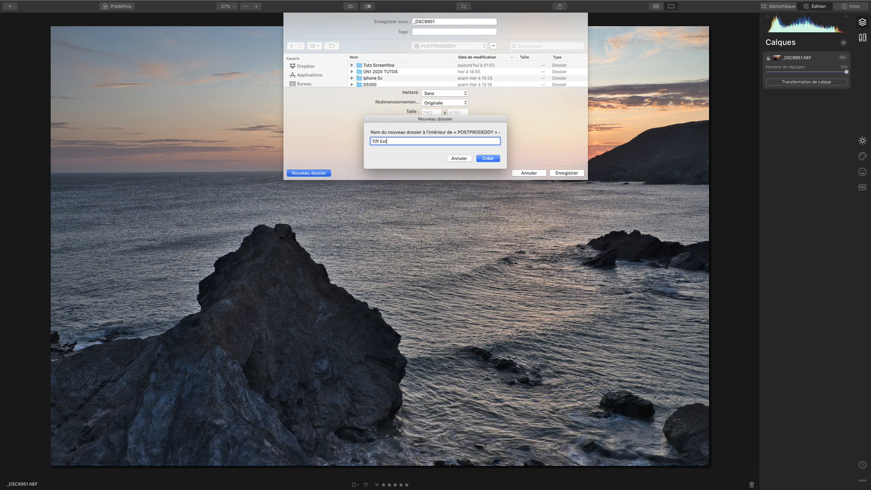
{"action": "left_click", "coordinate": [487, 158]}
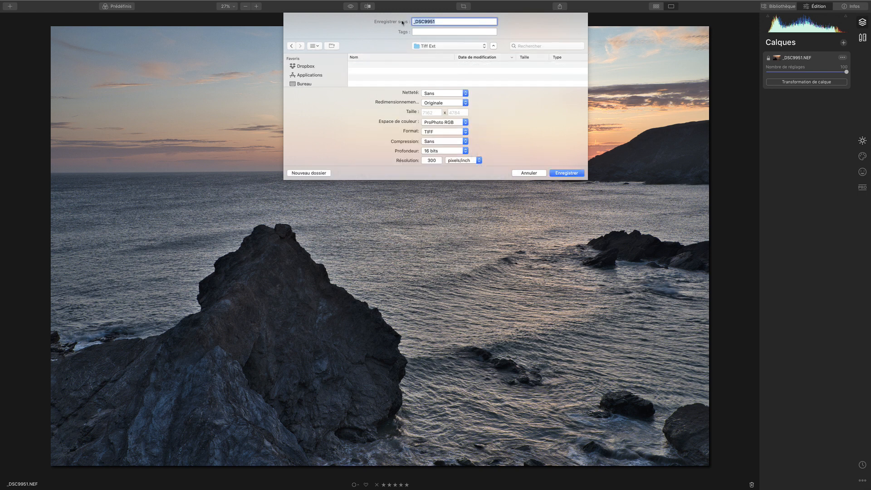
Step: Name the exported TIFF "topaz picture" followed by the author's first name, and save it in the Tiff Ext folder
{"action": "type", "text": "topaz pi"}
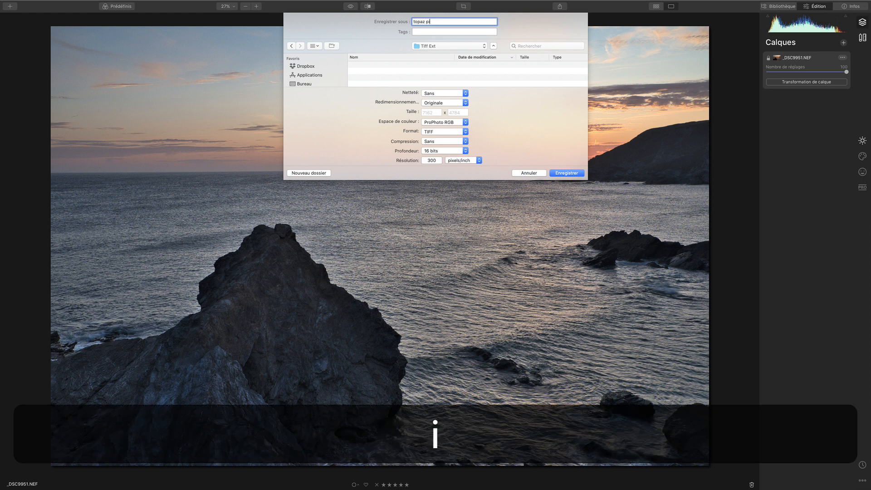
{"action": "type", "text": "cture eddy"}
{"action": "left_click", "coordinate": [558, 172]}
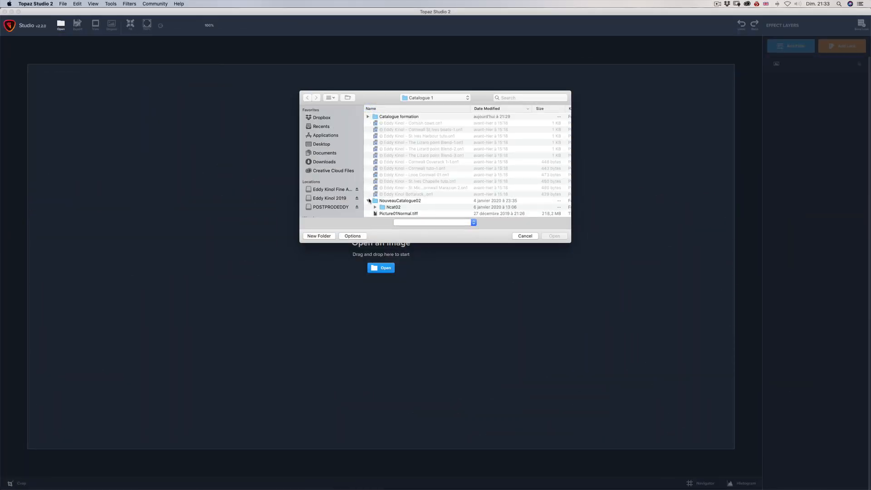
Step: In Topaz Studio 2, open the exported TIFF from the Tiff Ext folder on the post-production drive
{"action": "left_click", "coordinate": [338, 209]}
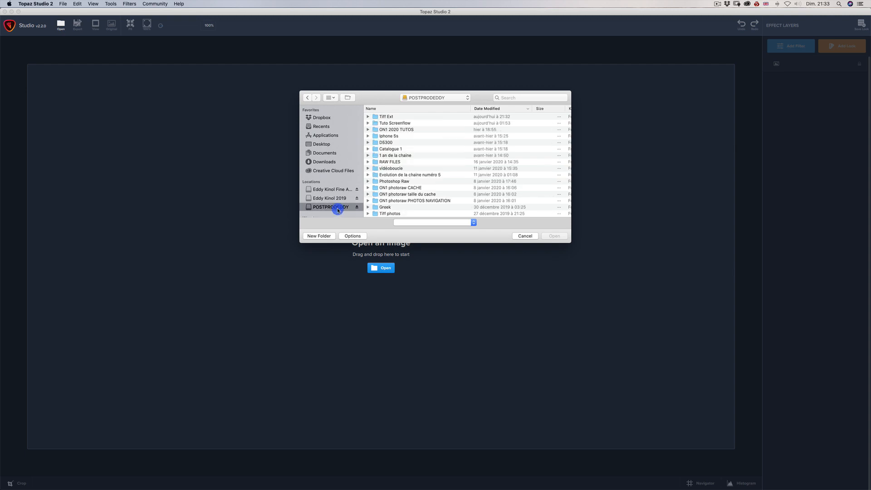
{"action": "left_click", "coordinate": [388, 117]}
{"action": "double_click", "coordinate": [389, 117]}
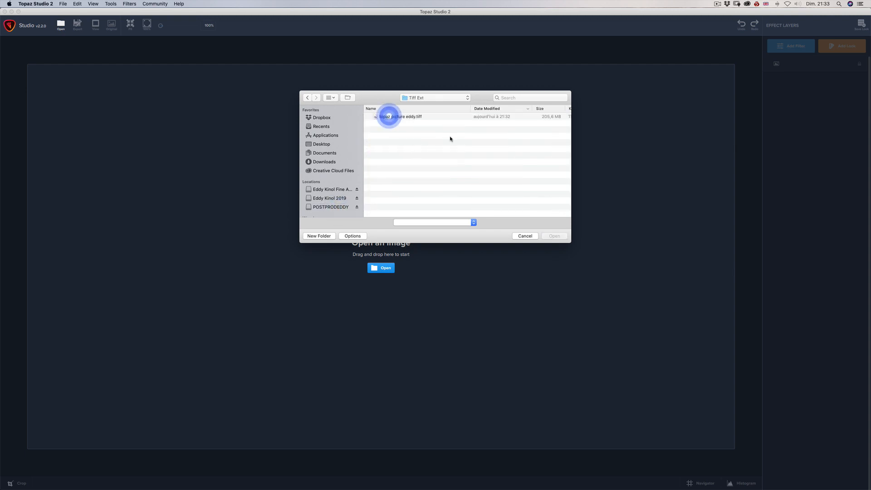
{"action": "left_click", "coordinate": [397, 117]}
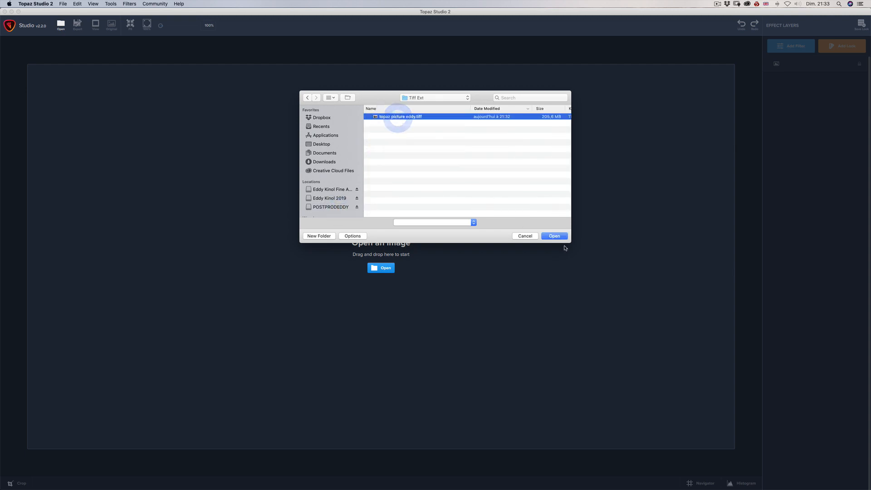
{"action": "key", "text": "Return"}
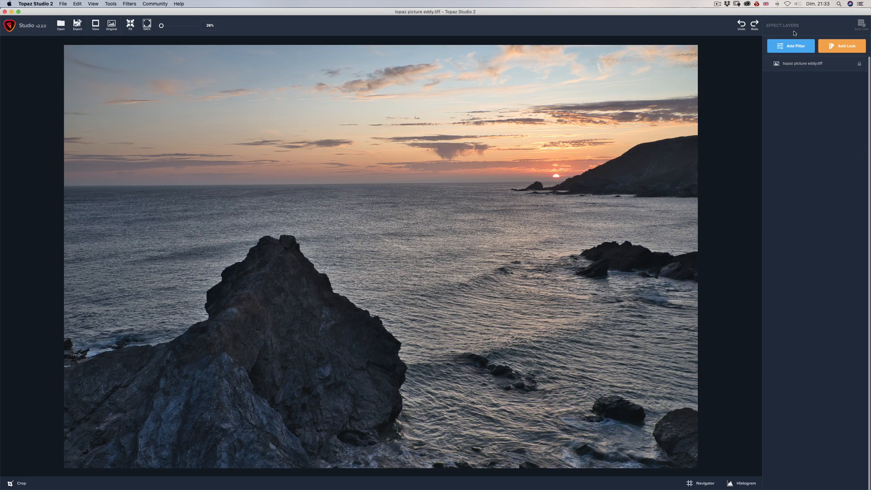
Step: Add an Edge Exposure filter with colour strength 0.55 and left exposure -1.00
{"action": "left_click", "coordinate": [793, 49]}
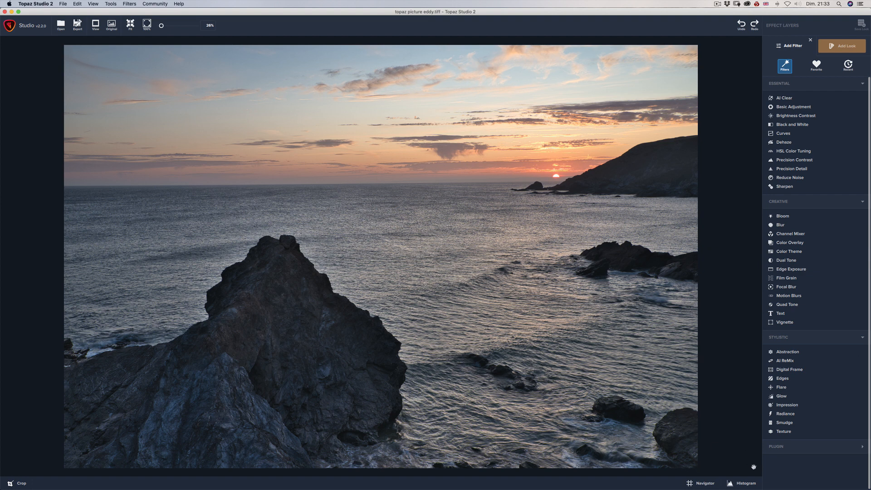
{"action": "left_click", "coordinate": [804, 271]}
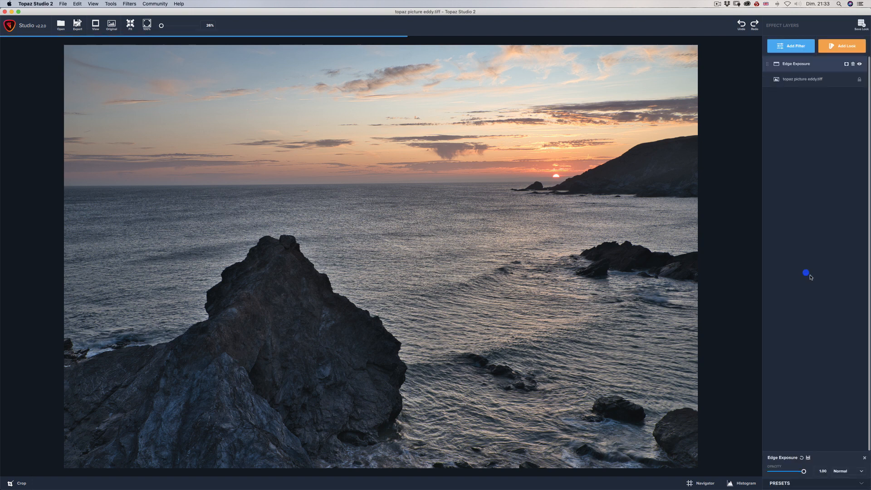
{"action": "left_click_drag", "start_coordinate": [775, 355], "coordinate": [807, 356]}
{"action": "left_click", "coordinate": [789, 291]}
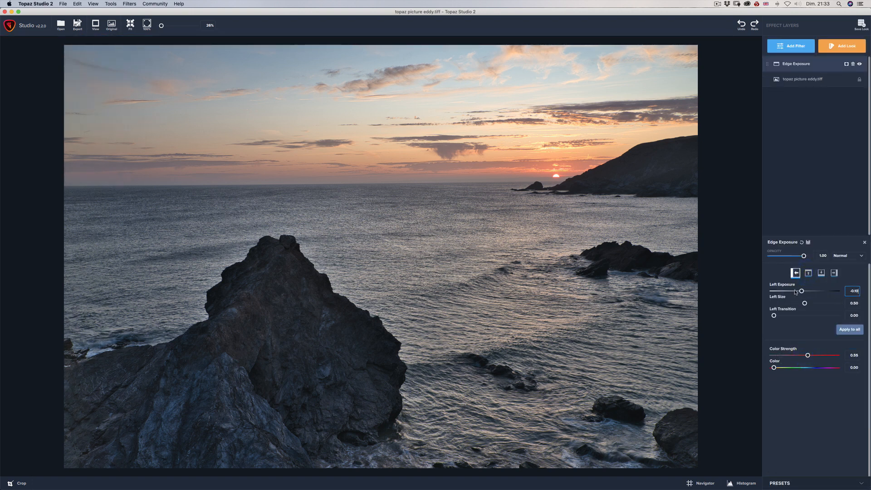
{"action": "left_click_drag", "start_coordinate": [789, 291], "coordinate": [772, 291]}
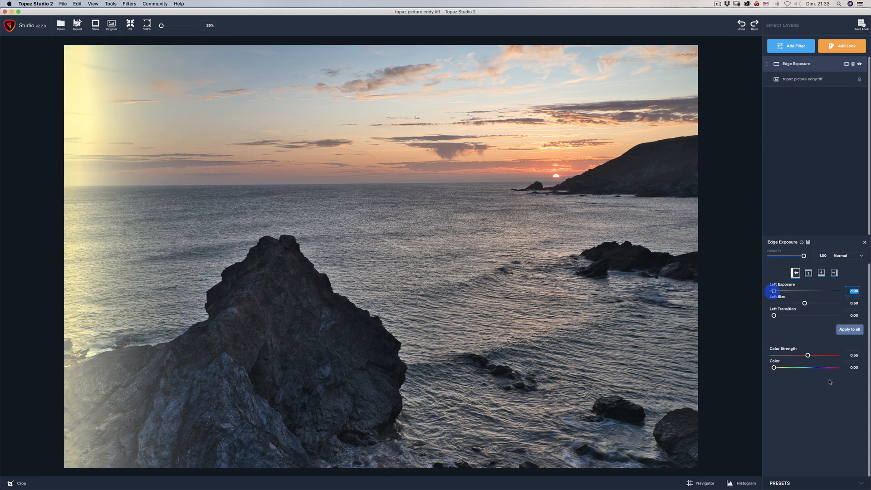
Step: Lower the Edge Exposure filter's right exposure nearly to its minimum, top exposure about halfway to the minimum, and bottom exposure to -0.41
{"action": "left_click", "coordinate": [833, 272]}
{"action": "left_click_drag", "start_coordinate": [804, 291], "coordinate": [773, 293]}
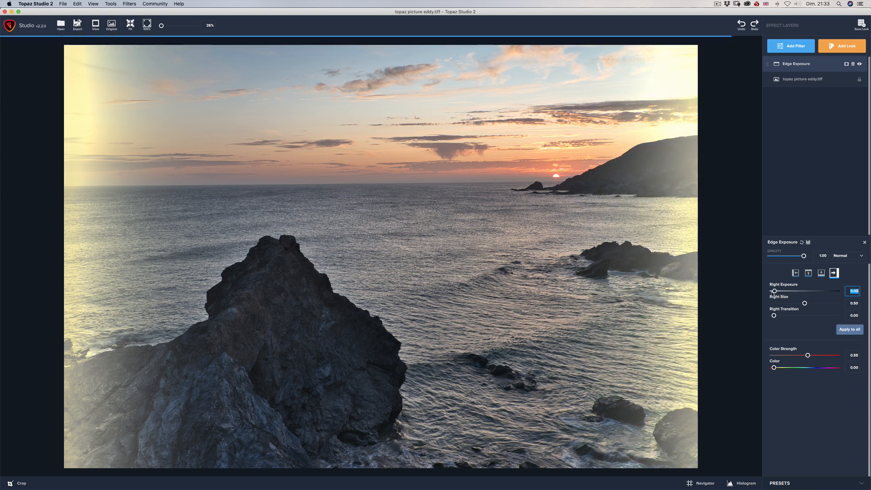
{"action": "left_click", "coordinate": [808, 272]}
{"action": "left_click_drag", "start_coordinate": [804, 290], "coordinate": [789, 292]}
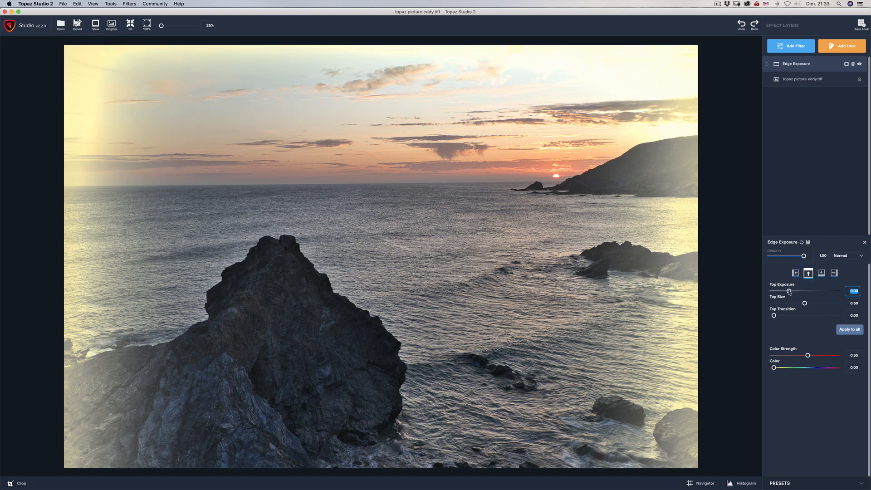
{"action": "left_click", "coordinate": [821, 272]}
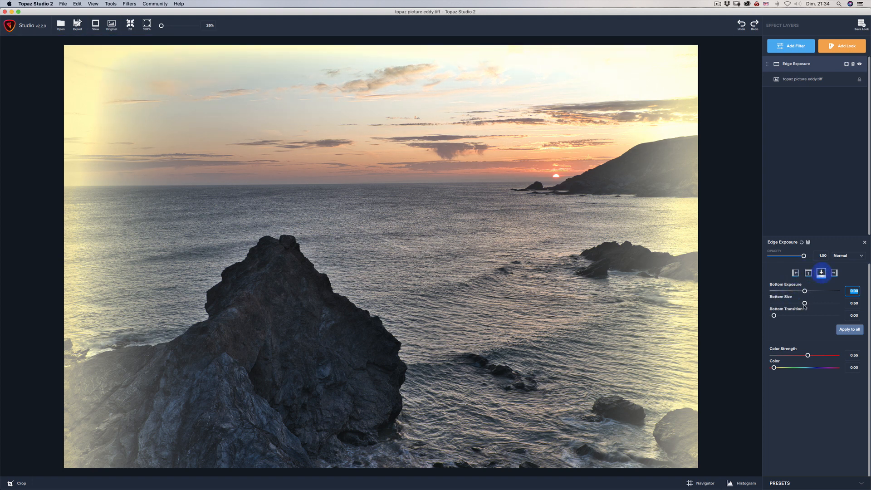
{"action": "left_click_drag", "start_coordinate": [804, 291], "coordinate": [791, 291]}
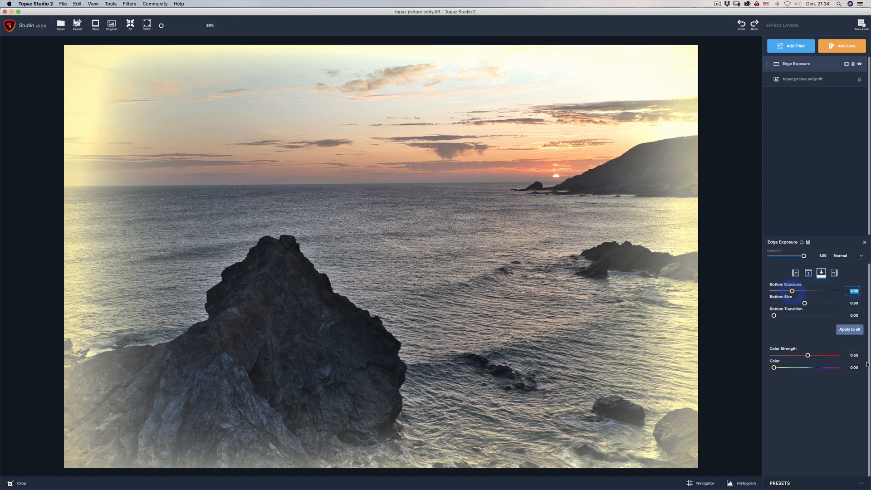
Step: Tune the Edge Exposure filter to colour strength 0.44, colour 0.01, bottom exposure -1.00 and opacity about 0.36
{"action": "left_click_drag", "start_coordinate": [775, 369], "coordinate": [843, 370]}
{"action": "left_click", "coordinate": [834, 368]}
{"action": "left_click_drag", "start_coordinate": [807, 355], "coordinate": [775, 368]}
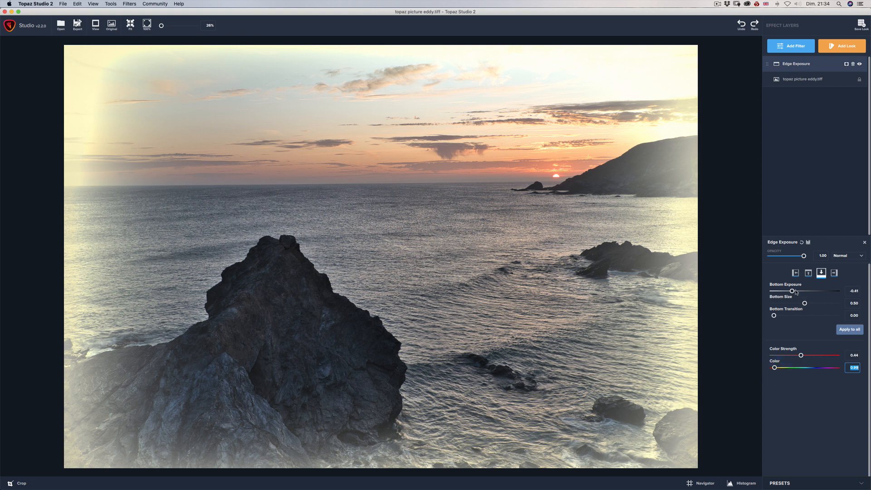
{"action": "left_click_drag", "start_coordinate": [796, 293], "coordinate": [774, 291]}
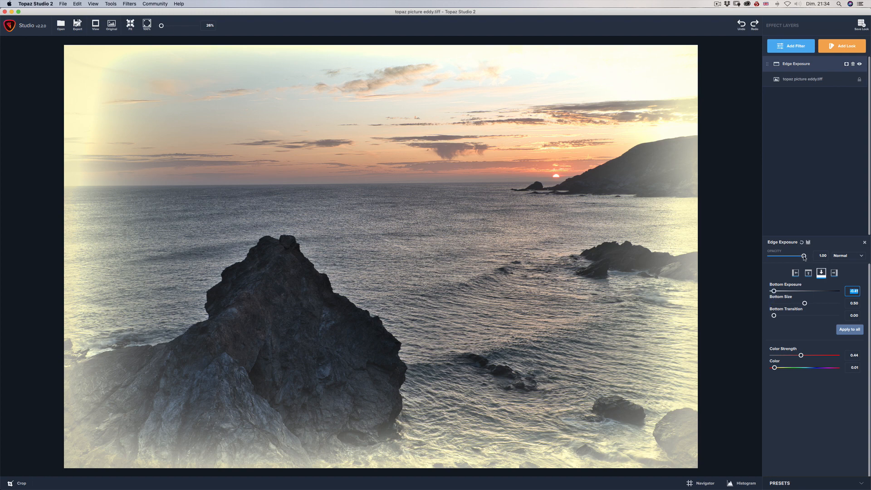
{"action": "left_click_drag", "start_coordinate": [804, 256], "coordinate": [782, 256]}
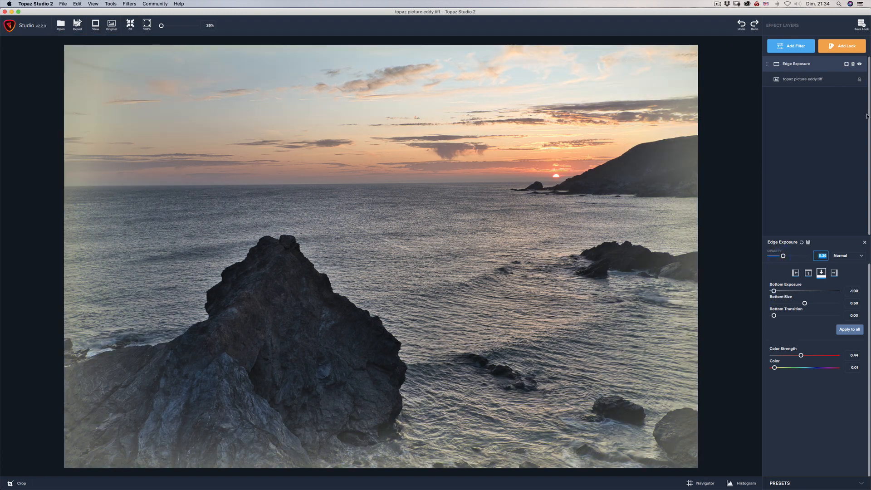
Step: Add a Bloom filter above Edge Exposure and raise its strength to about 0.85
{"action": "left_click", "coordinate": [797, 49]}
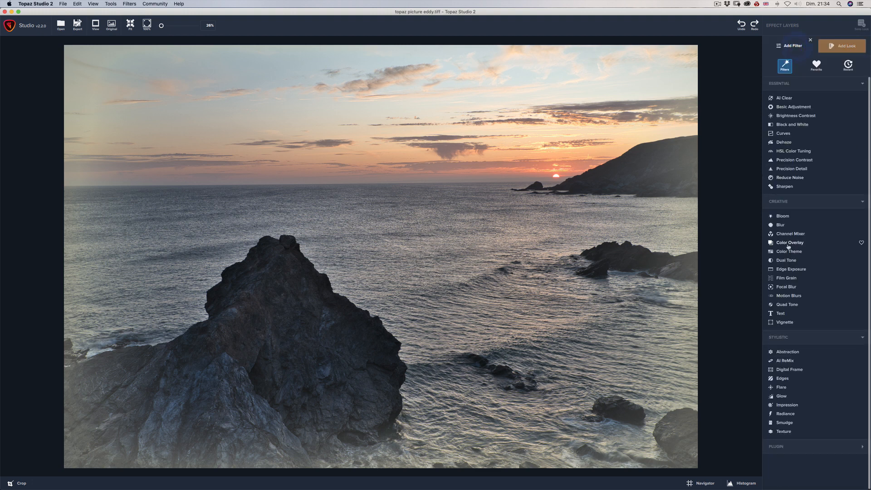
{"action": "left_click", "coordinate": [789, 220]}
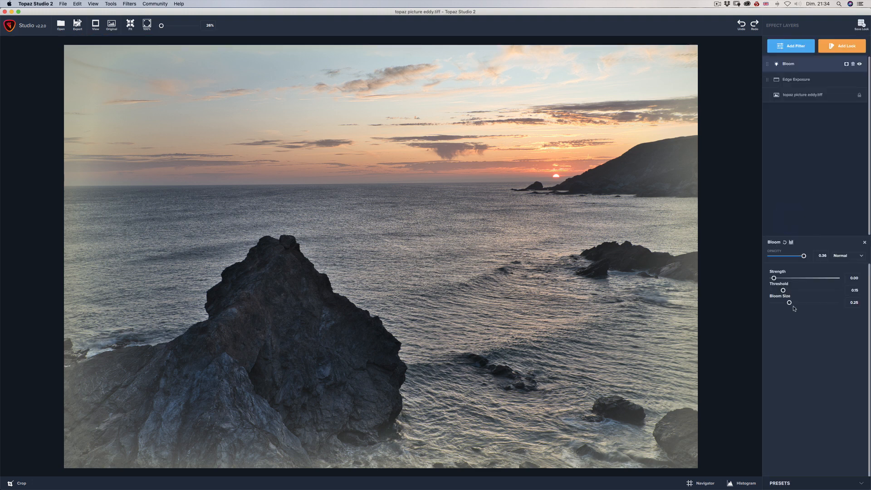
{"action": "left_click_drag", "start_coordinate": [774, 278], "coordinate": [826, 278]}
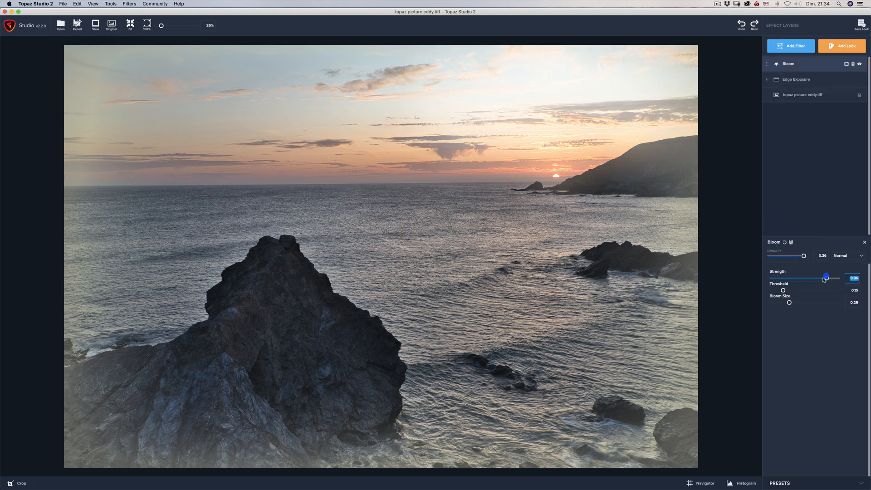
Step: Add a Radiance filter of the Light type with strength 0.23 and opacity 0.20
{"action": "left_click", "coordinate": [789, 47]}
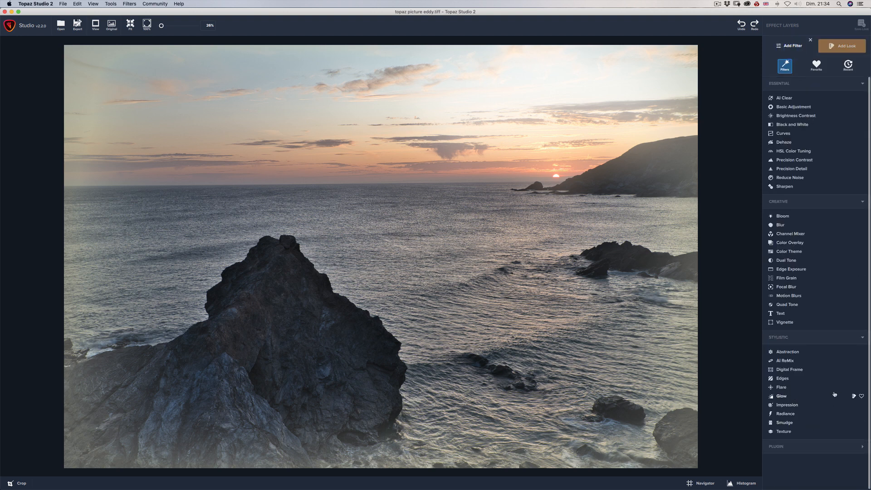
{"action": "left_click", "coordinate": [785, 414]}
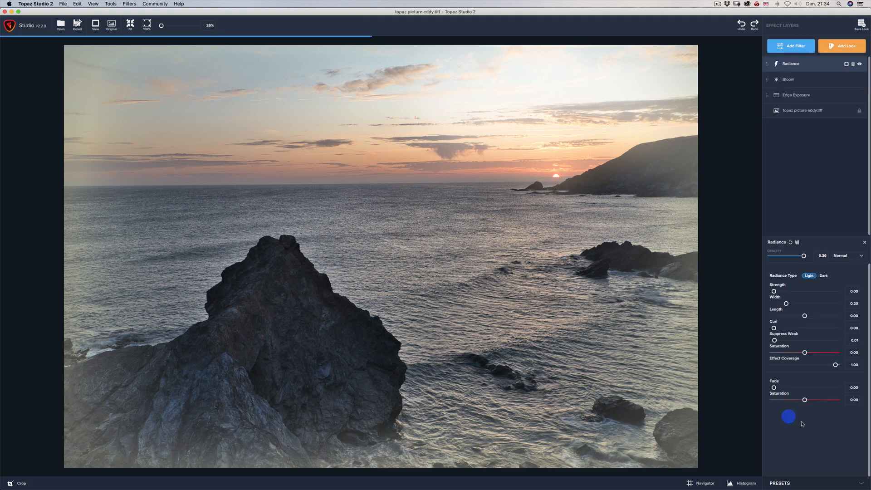
{"action": "left_click", "coordinate": [793, 292]}
{"action": "left_click_drag", "start_coordinate": [784, 294], "coordinate": [794, 294]}
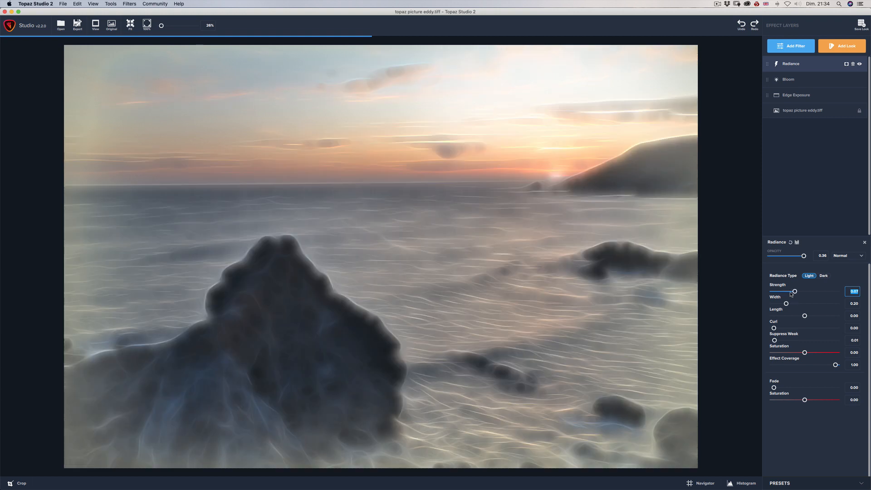
{"action": "left_click_drag", "start_coordinate": [803, 256], "coordinate": [794, 257]}
{"action": "left_click", "coordinate": [785, 257]}
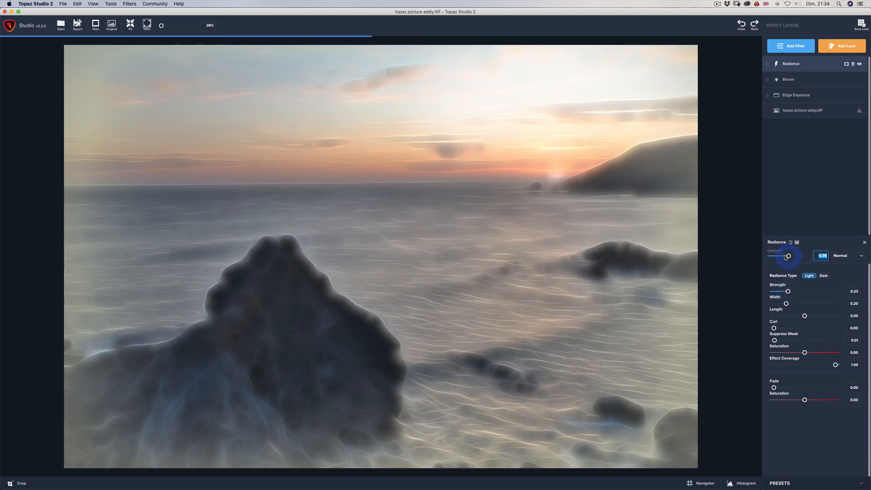
{"action": "left_click_drag", "start_coordinate": [781, 258], "coordinate": [779, 258]}
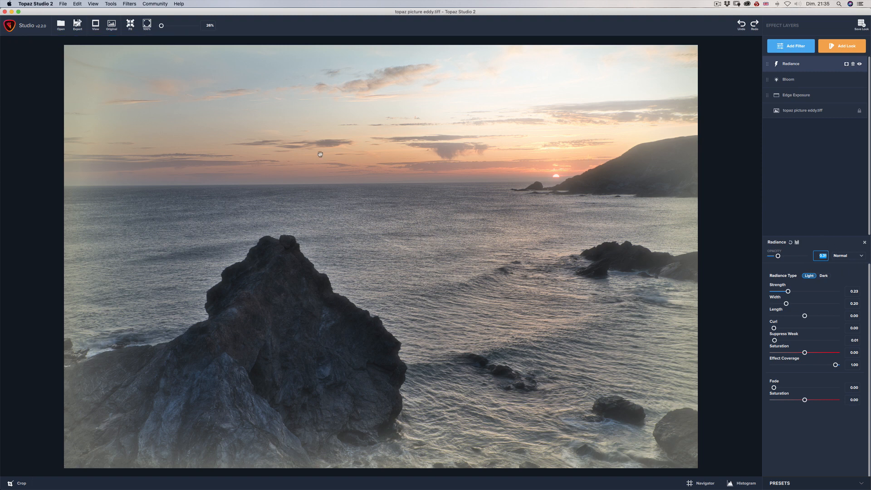
Step: Export the edited image to the Tiff Ext folder as an uncompressed 16-bit TIFF with the ProPhoto RGB profile
{"action": "left_click", "coordinate": [65, 3]}
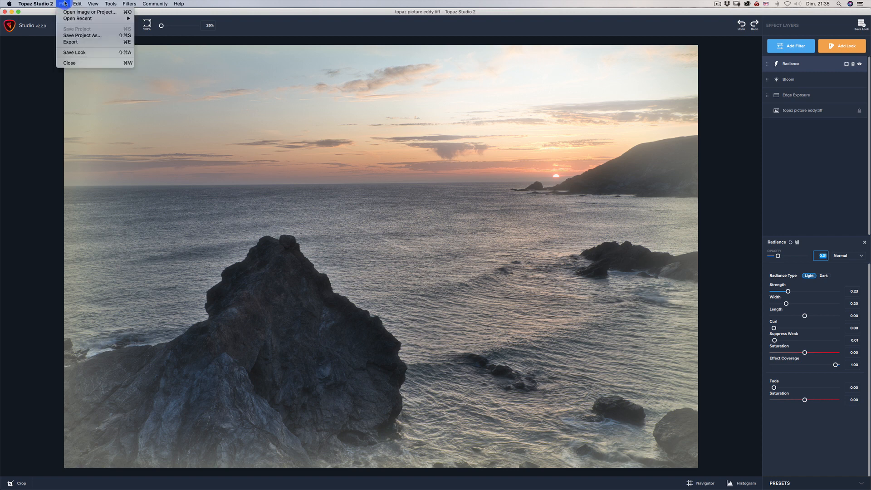
{"action": "left_click", "coordinate": [73, 41]}
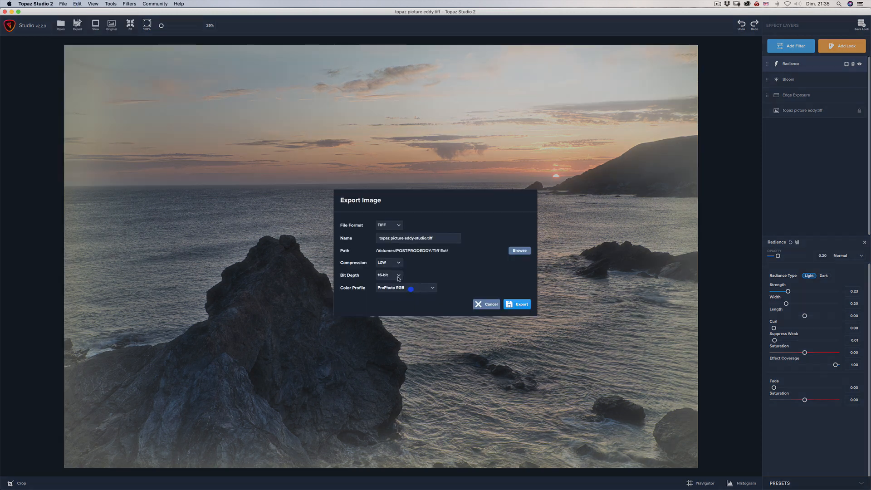
{"action": "left_click", "coordinate": [398, 262]}
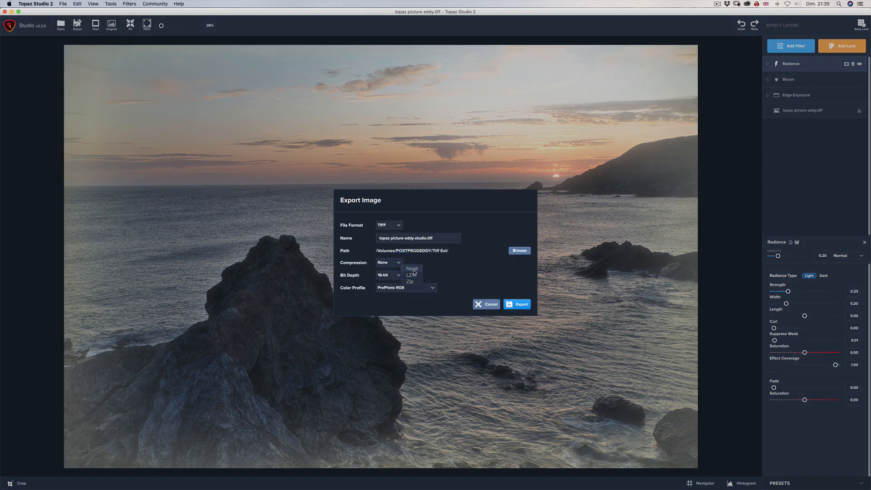
{"action": "left_click", "coordinate": [412, 268]}
{"action": "left_click", "coordinate": [520, 305]}
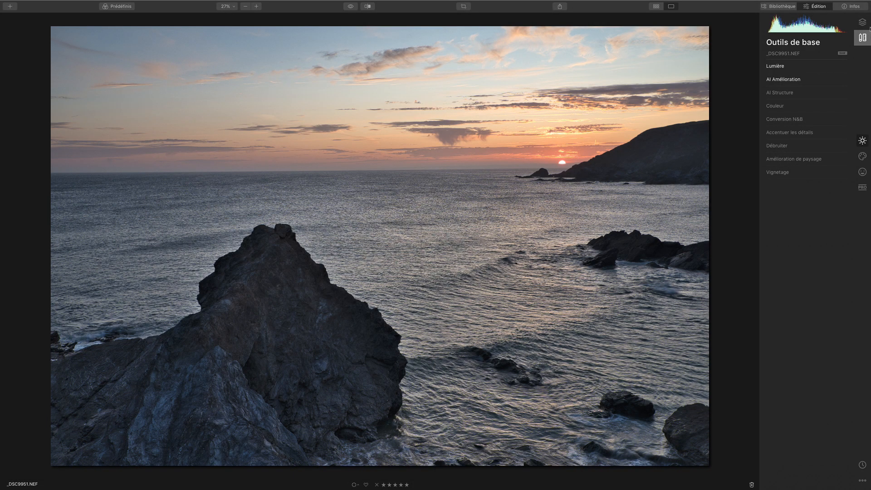
Step: Back in Luminar 4, add the Topaz-edited "-studio" TIFF as a new image layer at full opacity
{"action": "left_click", "coordinate": [842, 43]}
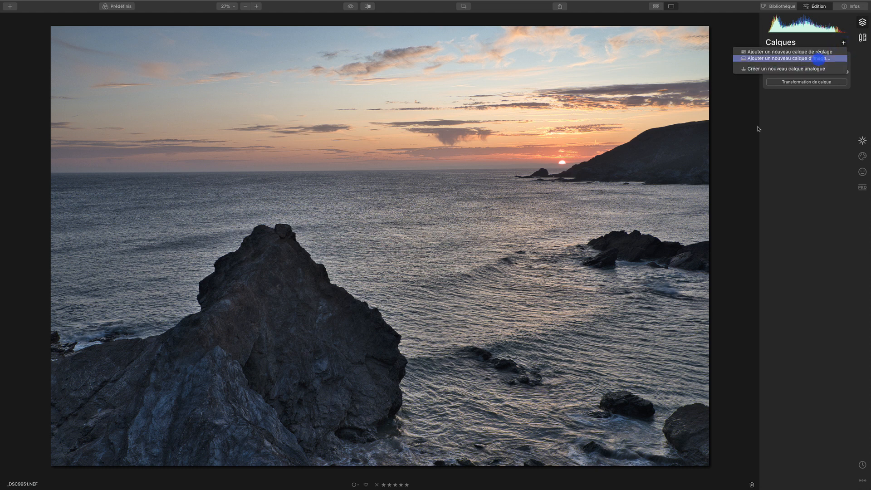
{"action": "left_click", "coordinate": [818, 59]}
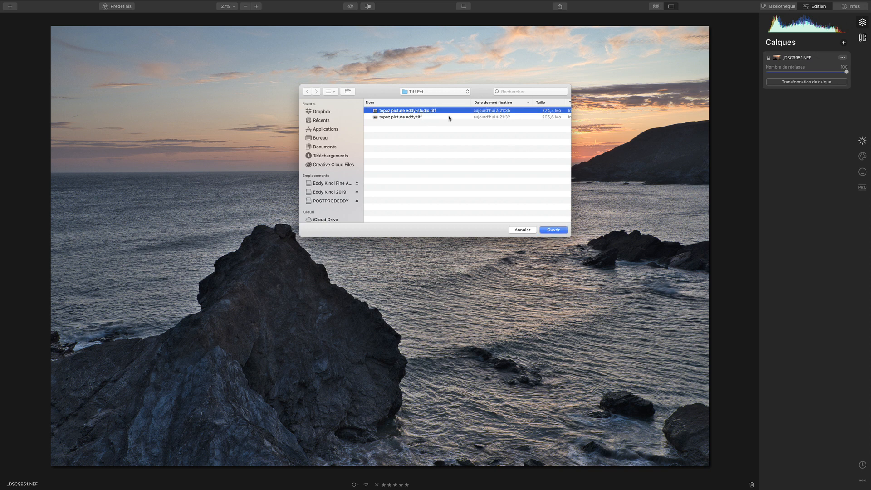
{"action": "left_click", "coordinate": [566, 230]}
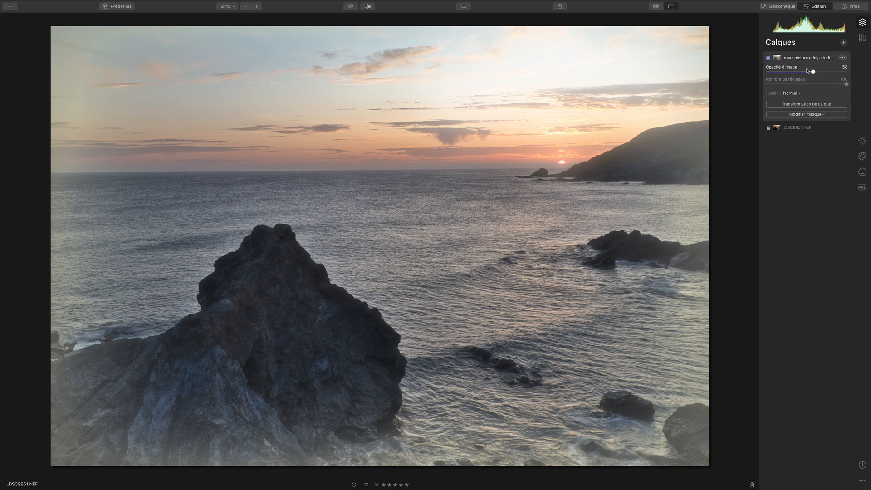
{"action": "left_click_drag", "start_coordinate": [807, 71], "coordinate": [858, 69]}
Step: Apply the Spectaculaire creative effect to the new image layer with an amount of 34
{"action": "left_click", "coordinate": [863, 157]}
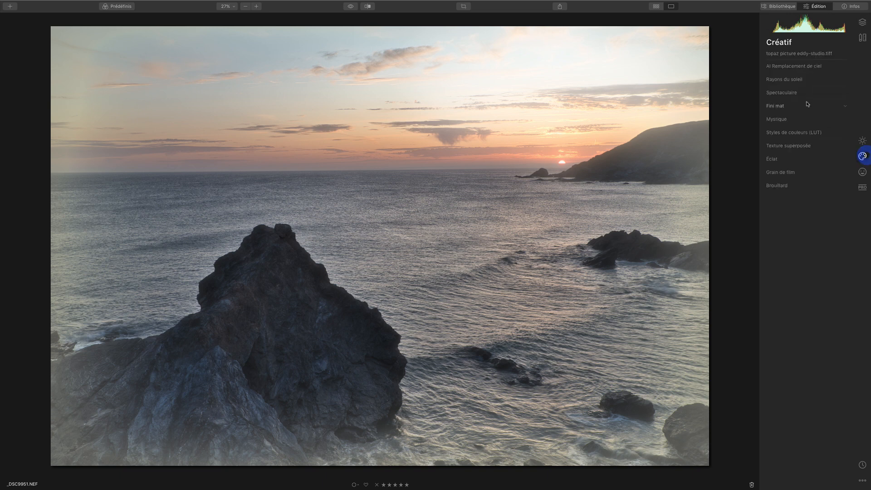
{"action": "left_click", "coordinate": [794, 93]}
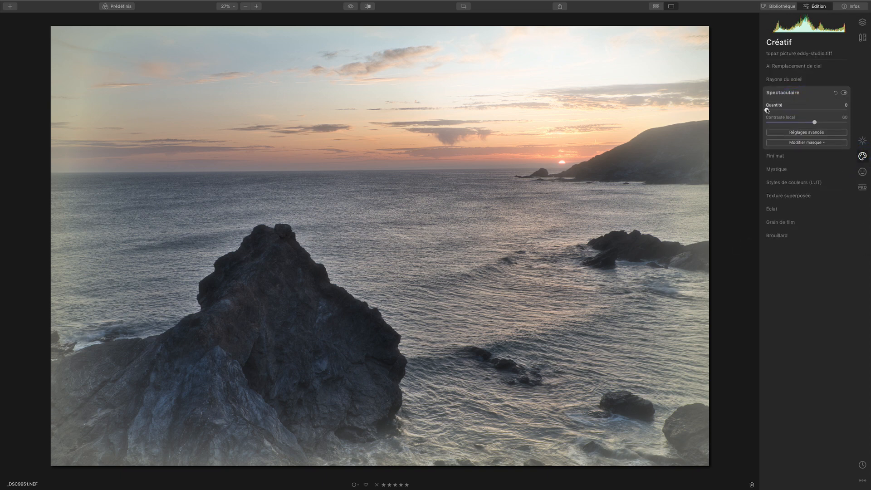
{"action": "left_click_drag", "start_coordinate": [766, 111], "coordinate": [793, 110]}
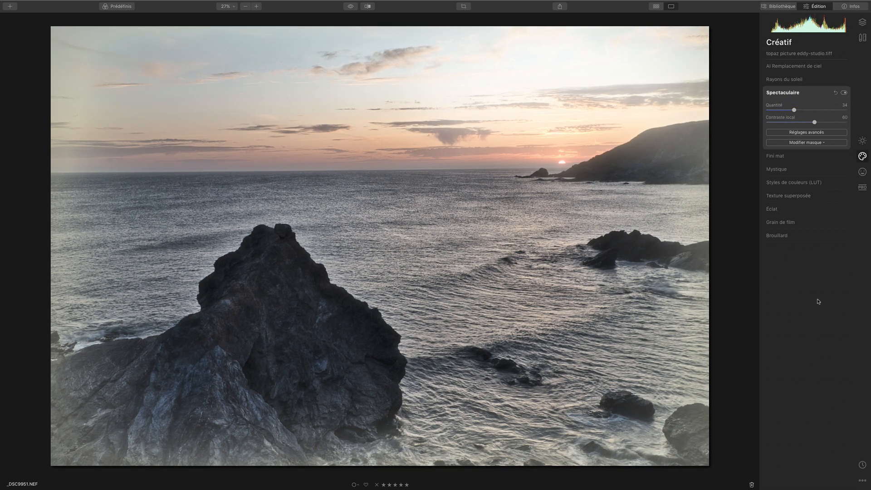
Step: Add the Mystique effect with an amount of 26 and the Éclat effect of type Flou artistique with an amount of 24
{"action": "left_click", "coordinate": [777, 169]}
{"action": "left_click_drag", "start_coordinate": [766, 137], "coordinate": [788, 138]}
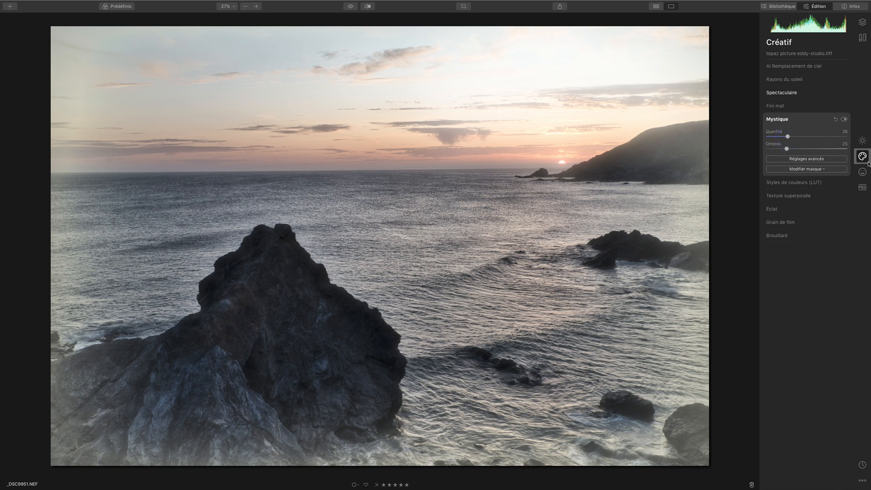
{"action": "left_click", "coordinate": [771, 208]}
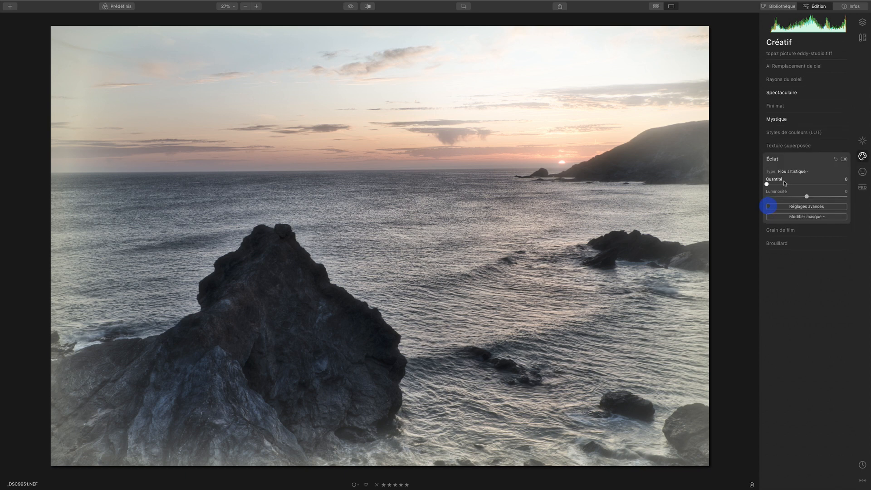
{"action": "left_click_drag", "start_coordinate": [773, 183], "coordinate": [785, 184]}
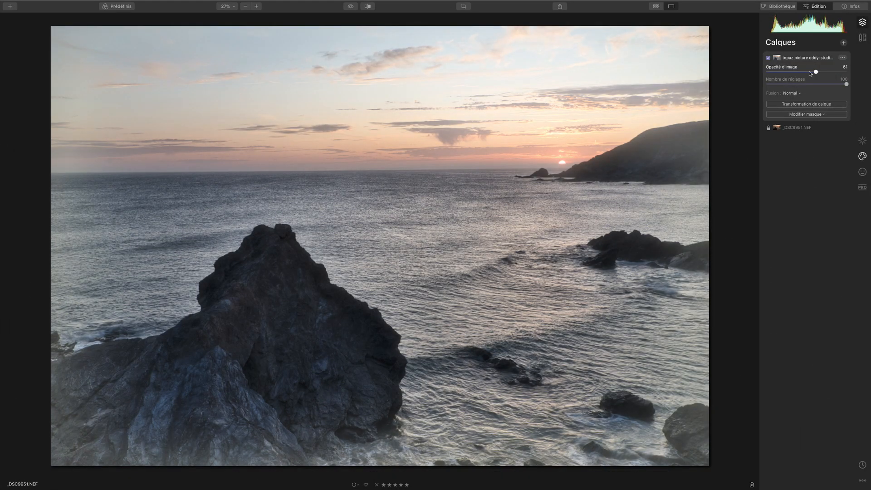
Step: Return the Topaz image layer's opacity to 100
{"action": "left_click_drag", "start_coordinate": [810, 74], "coordinate": [868, 86]}
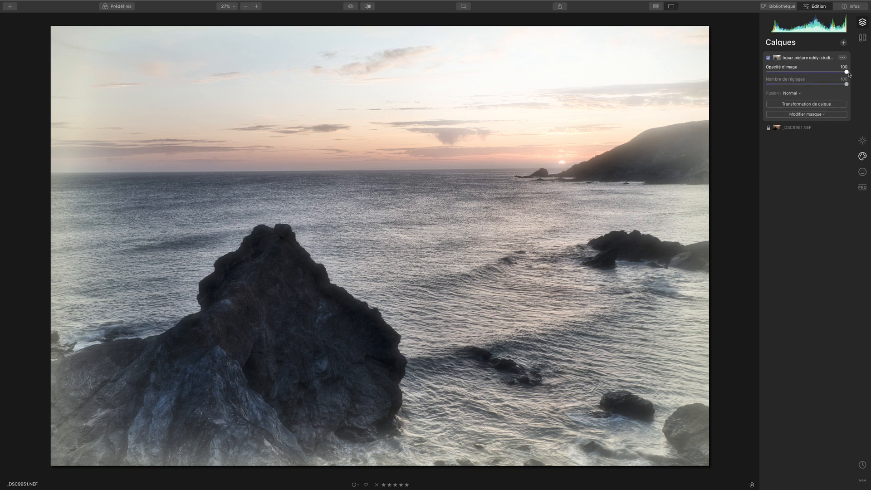
{"action": "left_click_drag", "start_coordinate": [847, 73], "coordinate": [870, 79]}
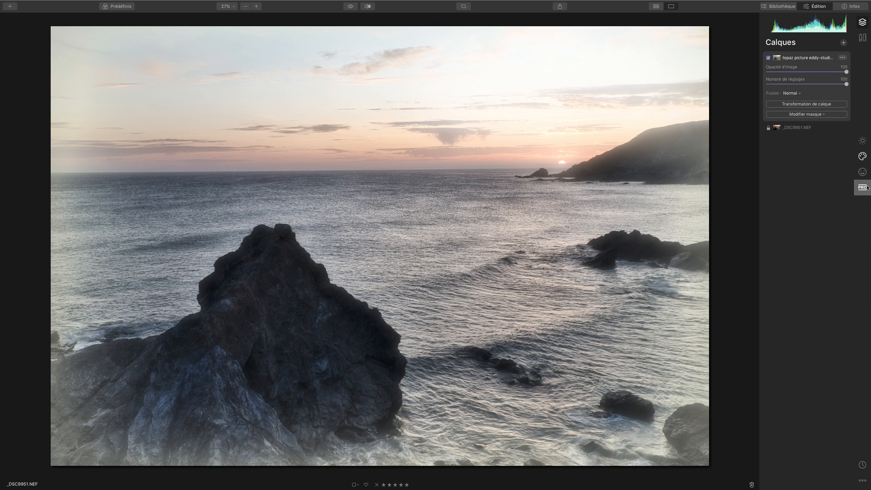
Step: Try reducing the Topaz layer's adjustment amount to 50 and 0, and restore it to 100
{"action": "left_click_drag", "start_coordinate": [846, 84], "coordinate": [814, 84]}
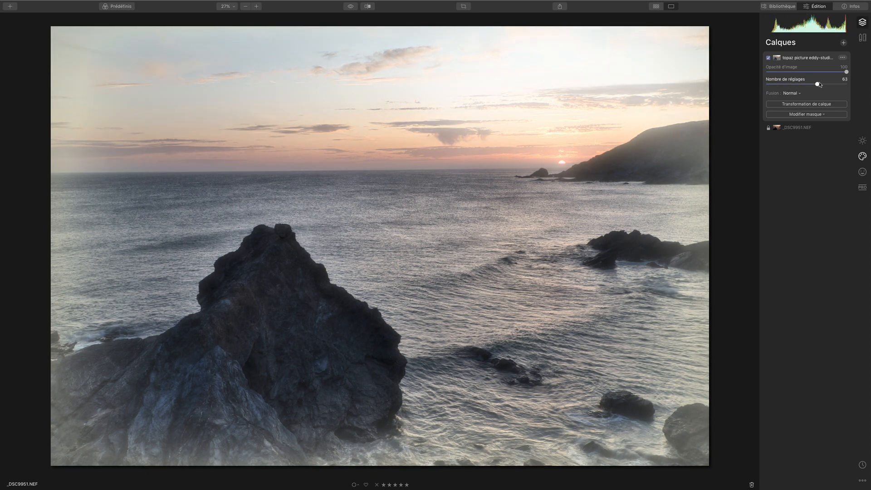
{"action": "left_click", "coordinate": [806, 85]}
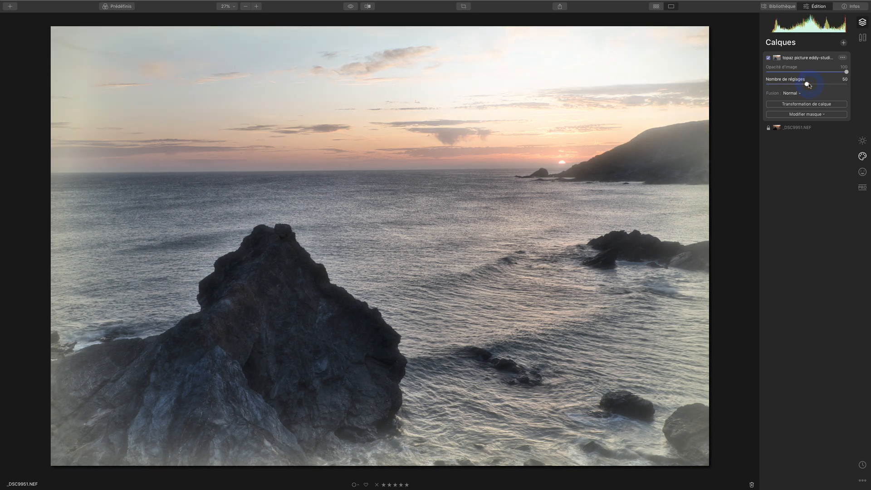
{"action": "left_click", "coordinate": [866, 157]}
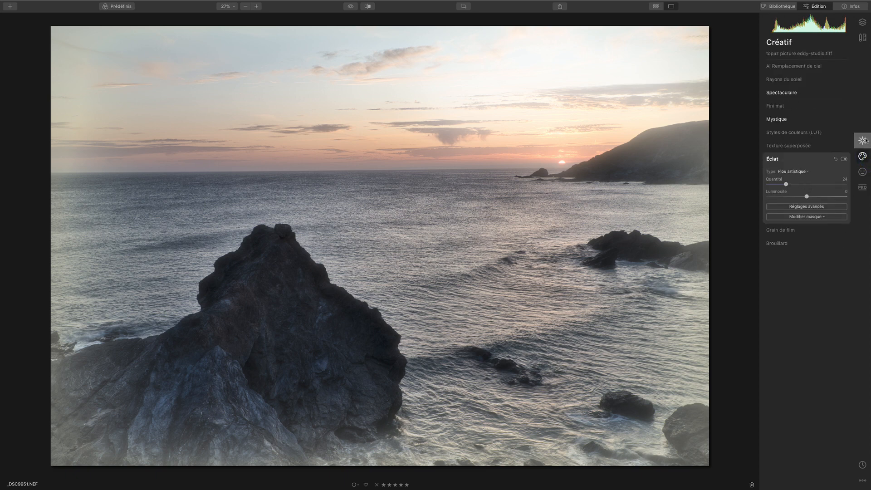
{"action": "left_click", "coordinate": [862, 22]}
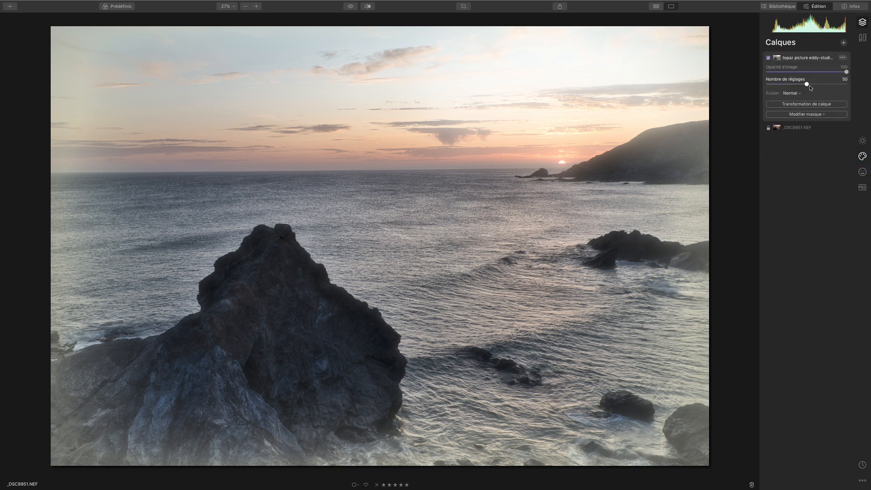
{"action": "left_click_drag", "start_coordinate": [806, 85], "coordinate": [665, 82]}
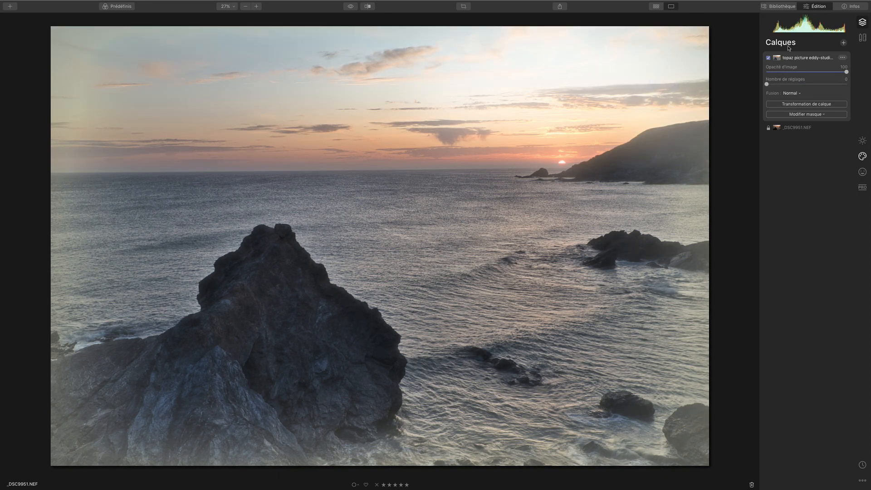
{"action": "left_click_drag", "start_coordinate": [767, 84], "coordinate": [857, 84]}
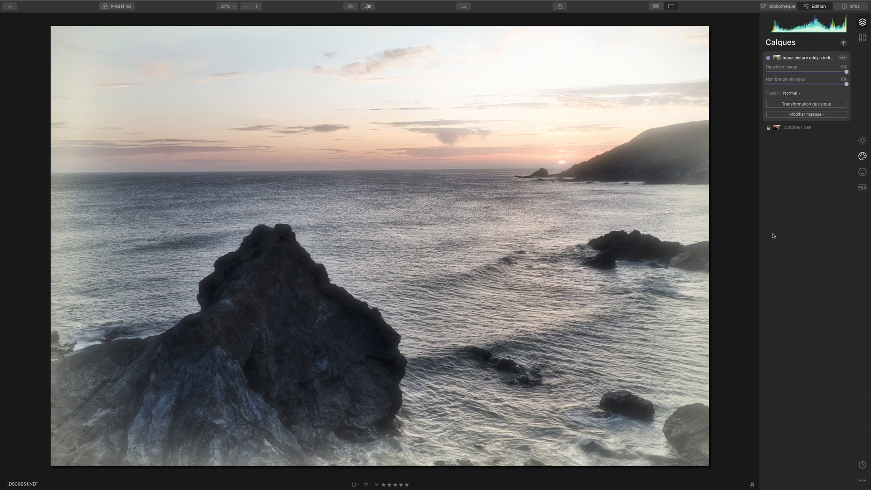
Step: Compare the original sunset photo with the edited version by toggling the before/after preview
{"action": "left_click", "coordinate": [351, 7]}
{"action": "left_click", "coordinate": [352, 7]}
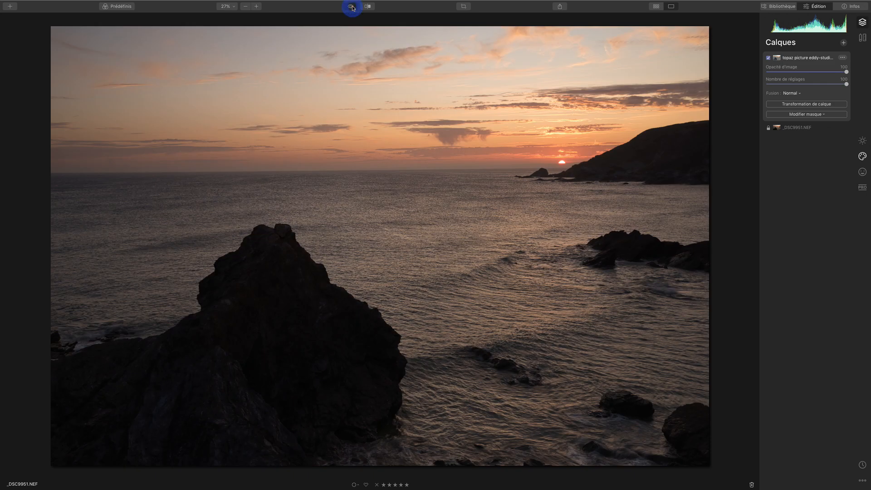
{"action": "left_click", "coordinate": [351, 7]}
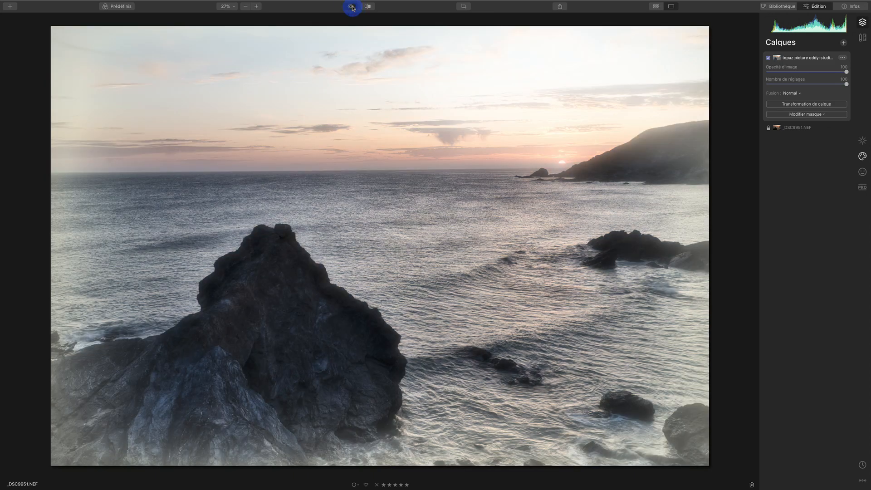
{"action": "left_click", "coordinate": [351, 7]}
{"action": "left_click", "coordinate": [351, 6]}
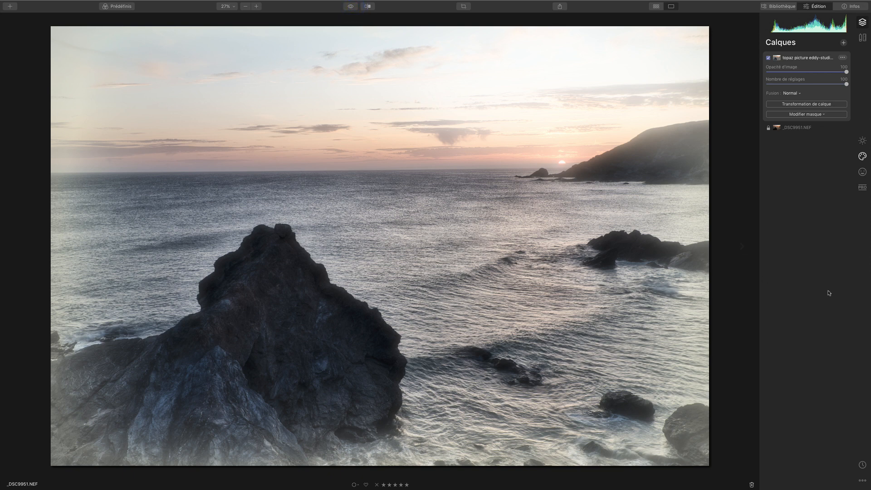